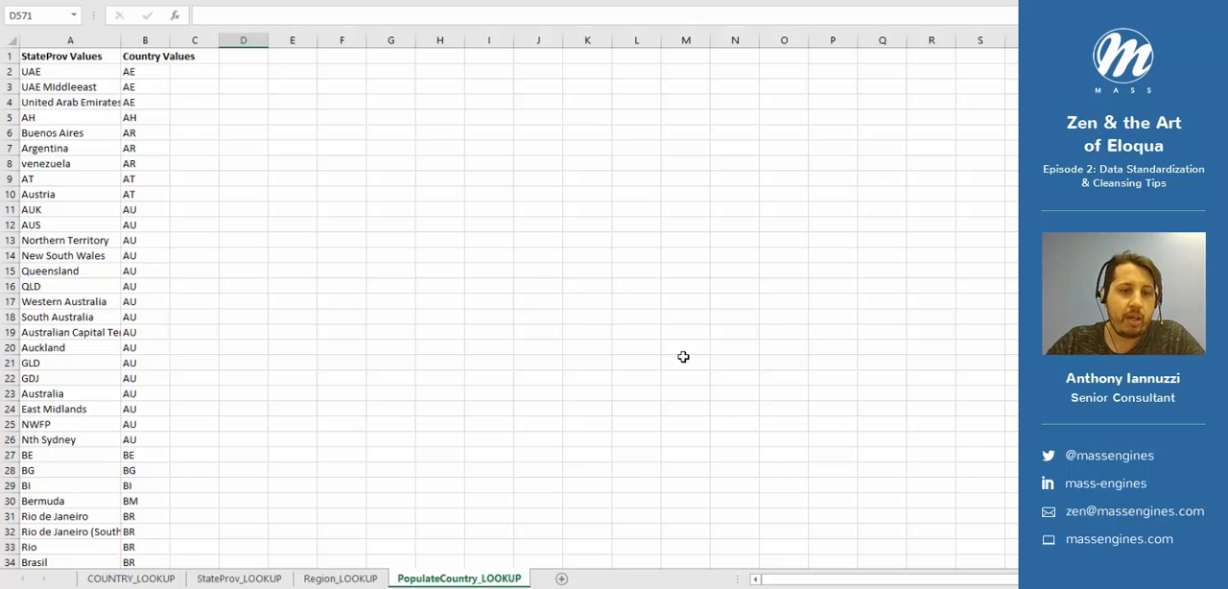
- Review the original and cleaned value columns on the COUNTRY_LOOKUP sheet
click(130, 578)
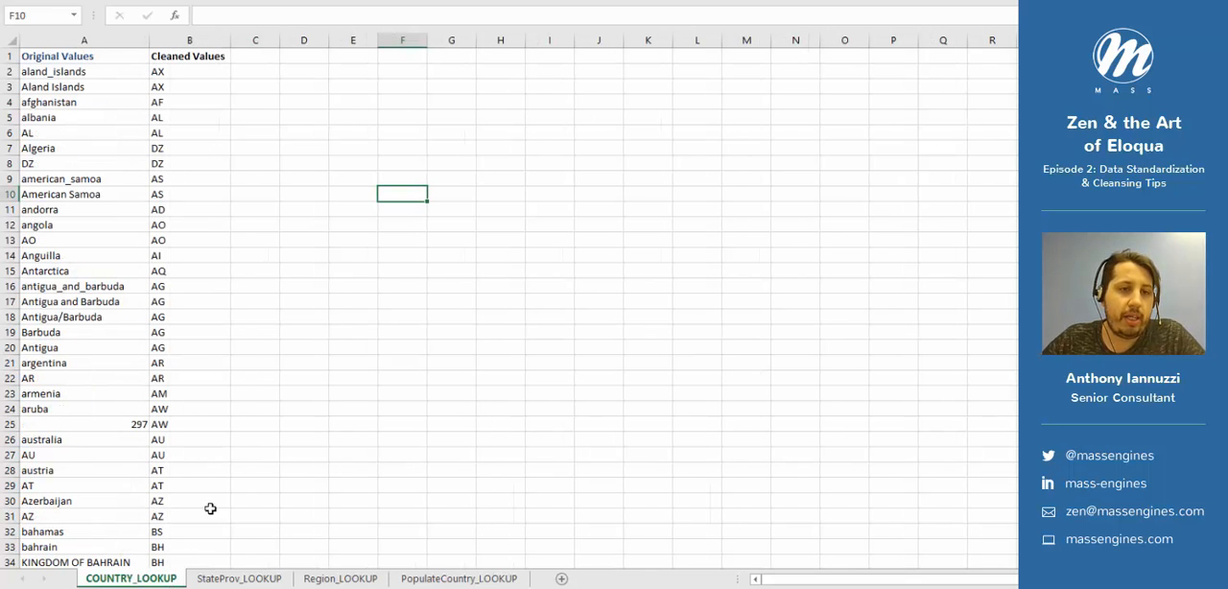
click(98, 39)
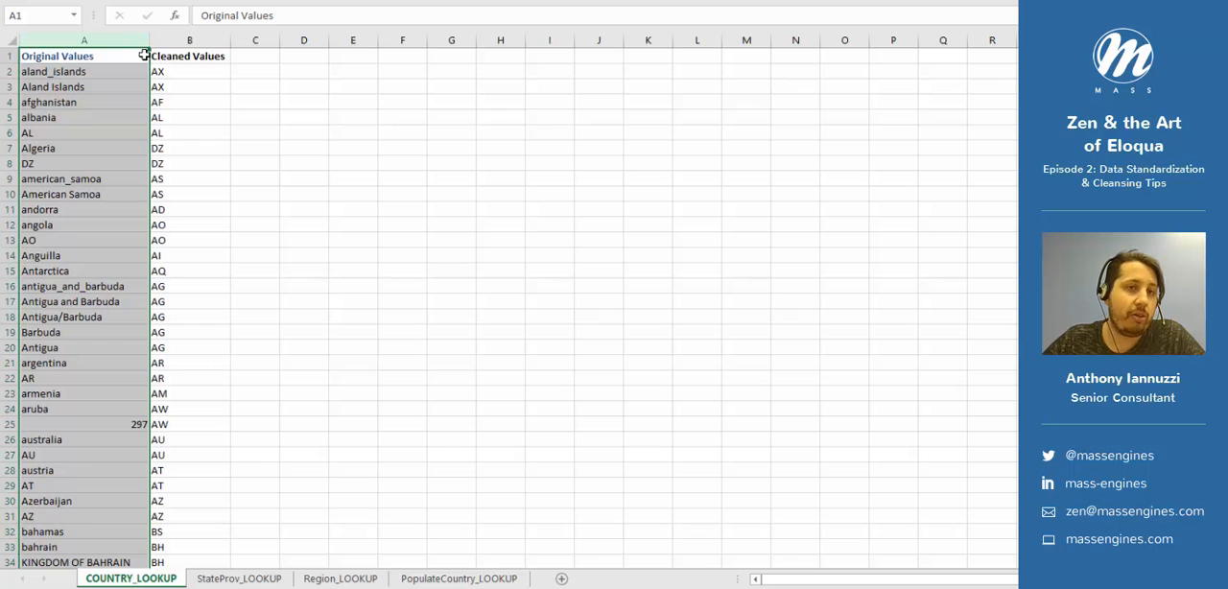
click(191, 39)
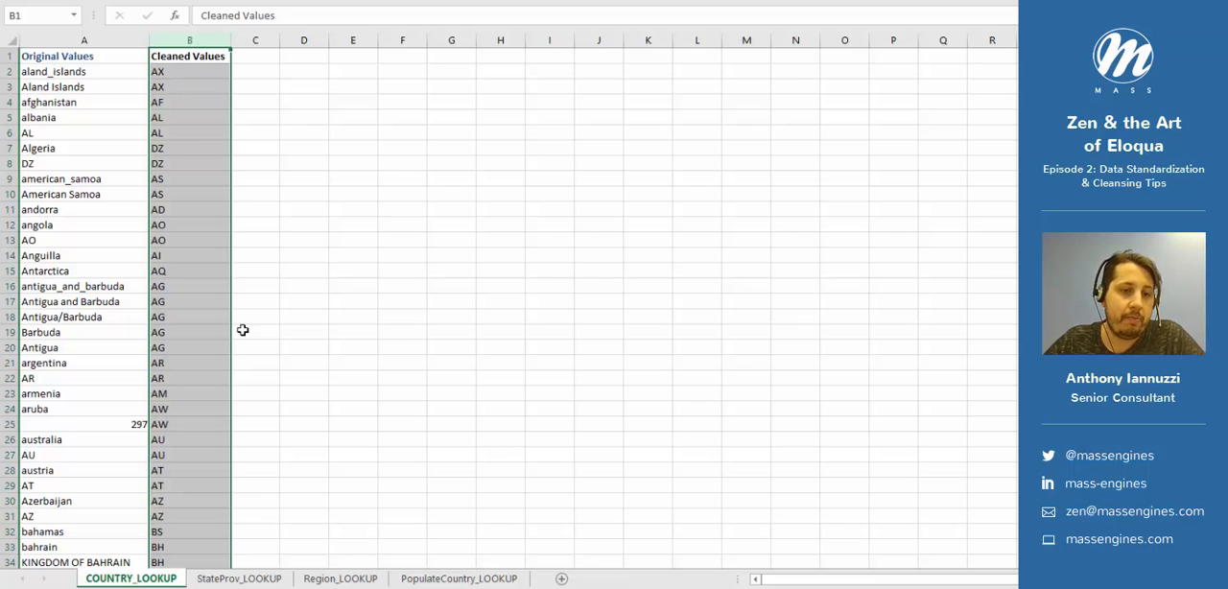
- View the StateProv_LOOKUP sheet and examine the StateProv and Country value columns of the PopulateCountry_LOOKUP sheet
click(275, 580)
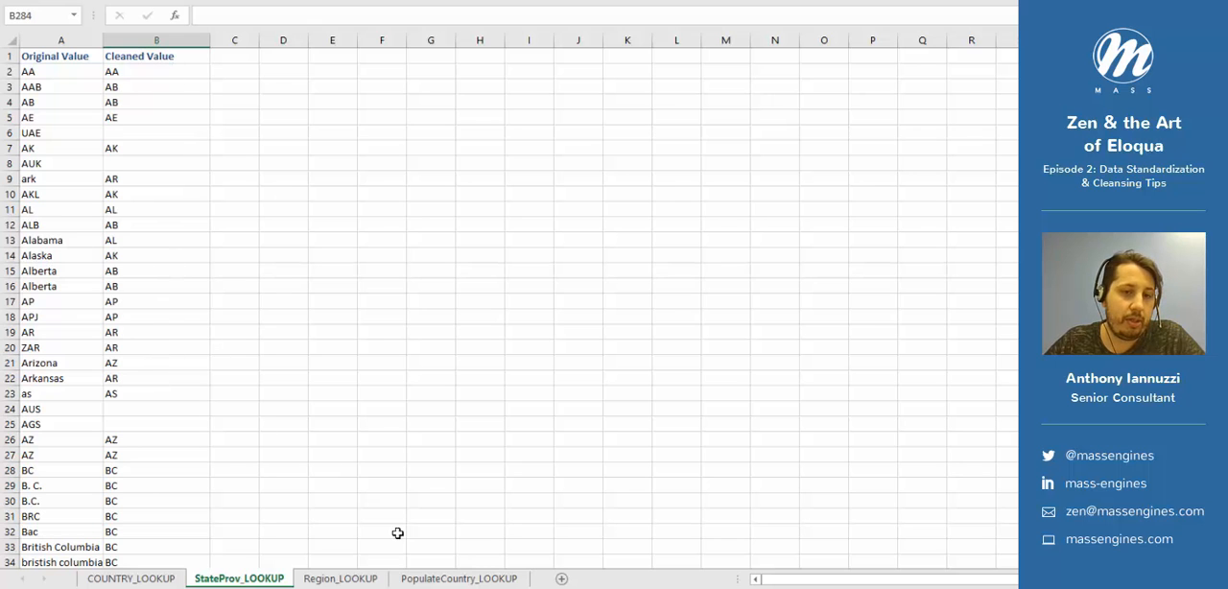
click(437, 578)
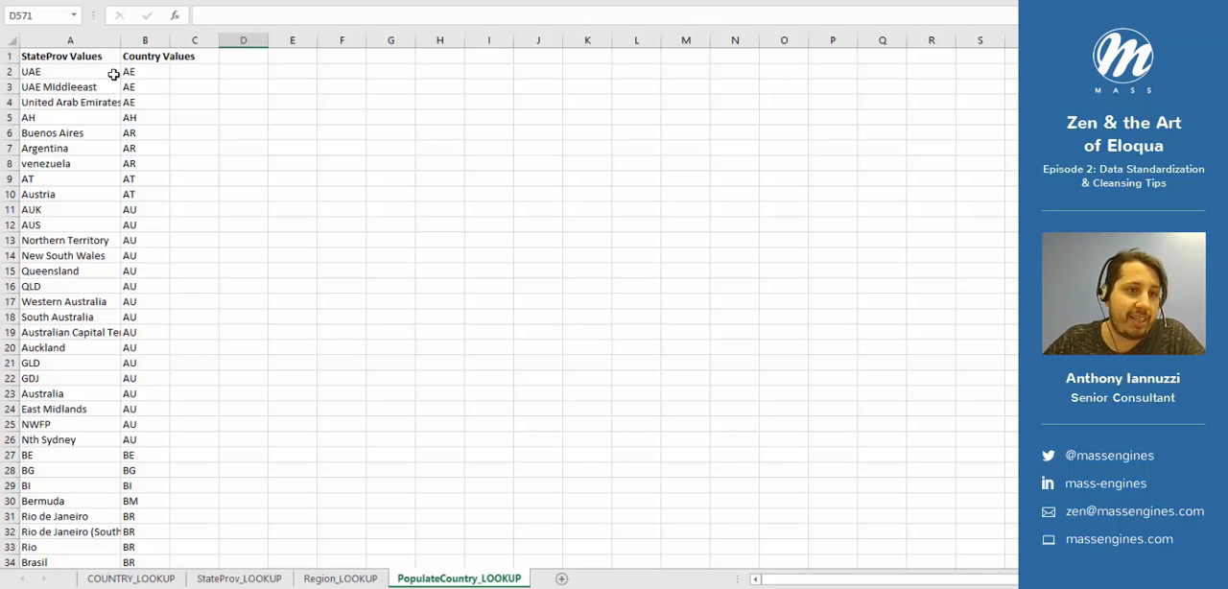
click(106, 42)
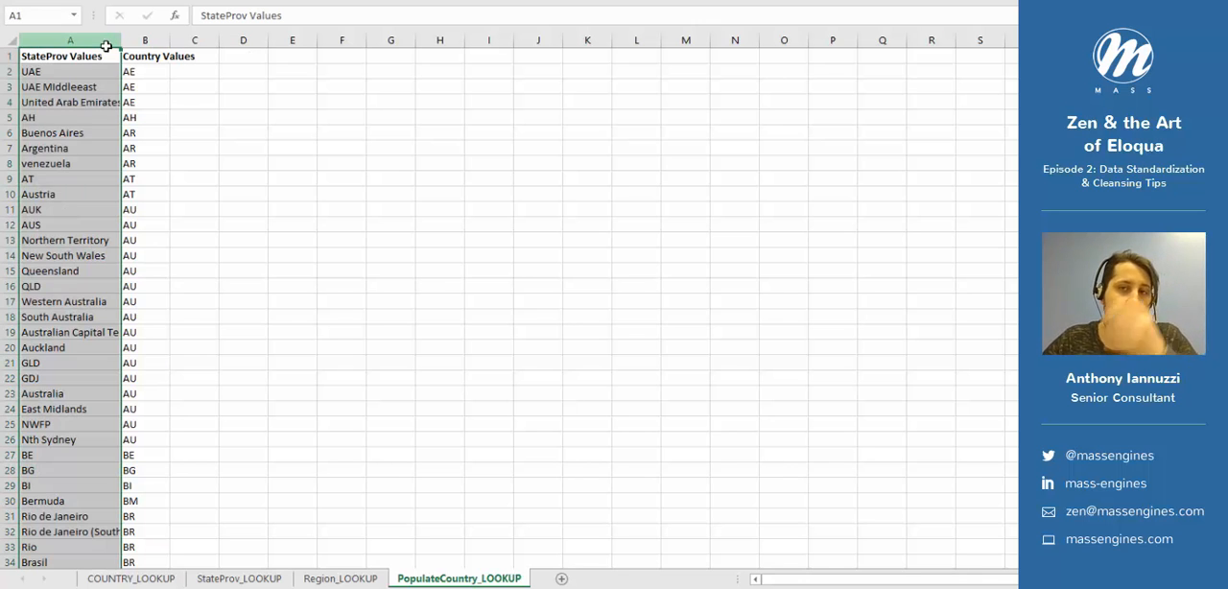
click(150, 41)
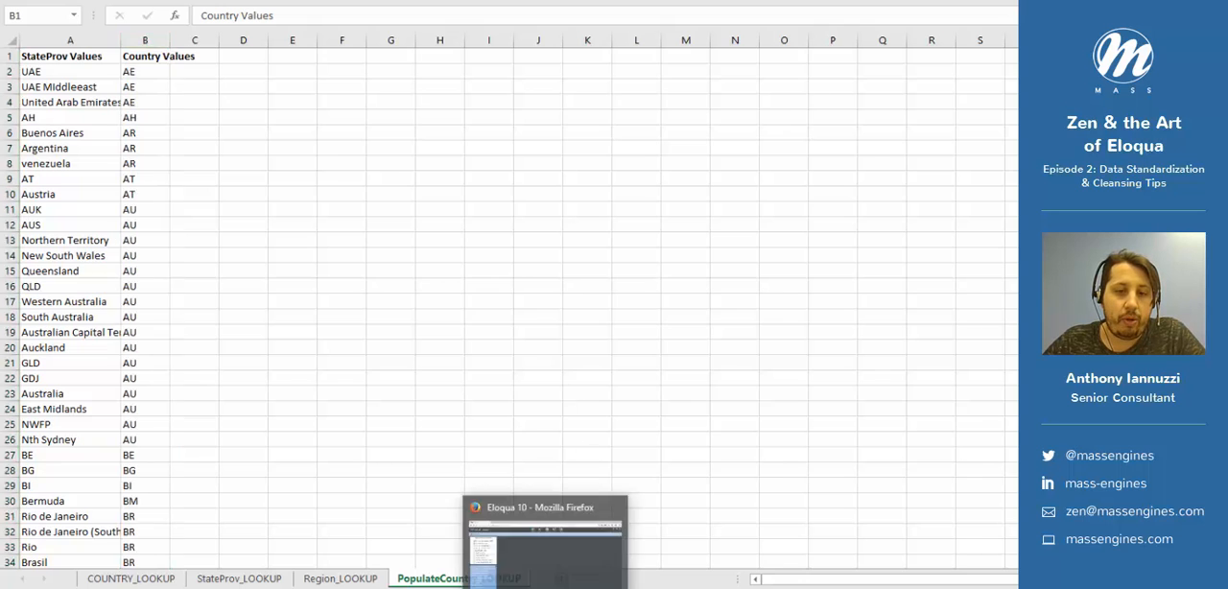
- Switch to Eloqua in Firefox and review the ZEN_Country_POPULATE lookup table in the contact data tools
click(550, 581)
mouse_move(641, 25)
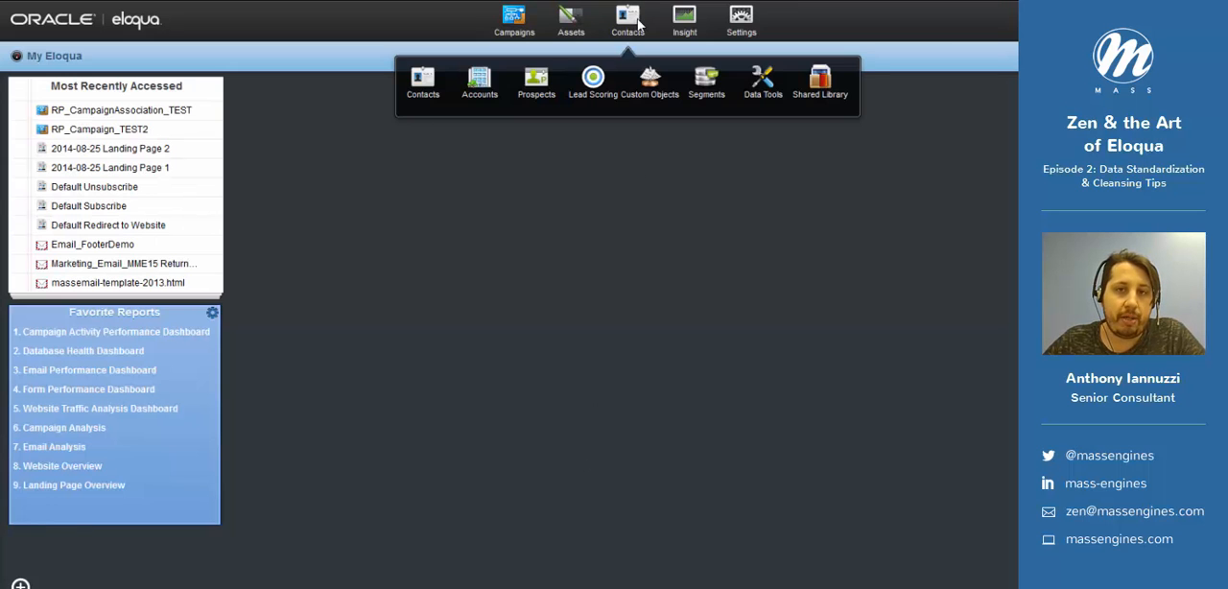
click(760, 83)
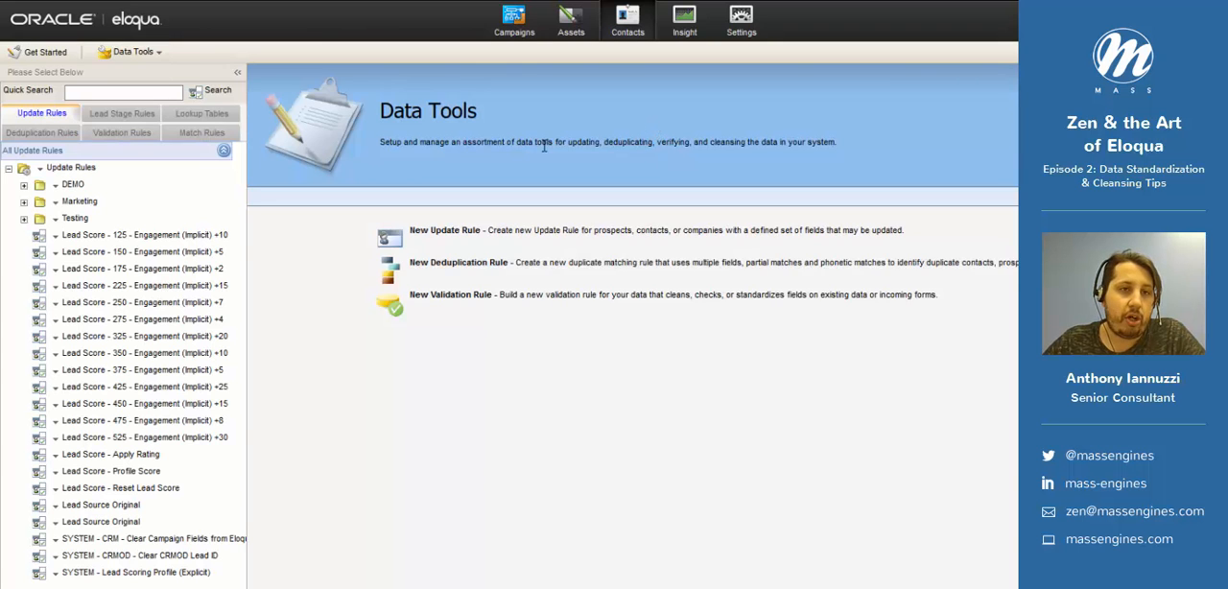
click(181, 117)
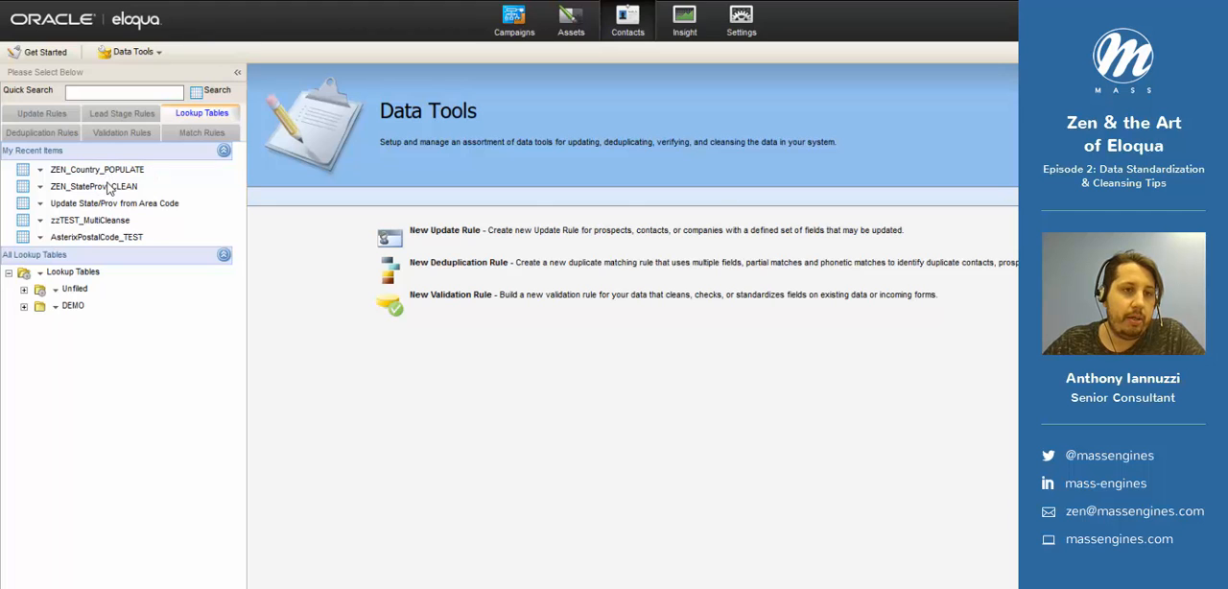
click(112, 174)
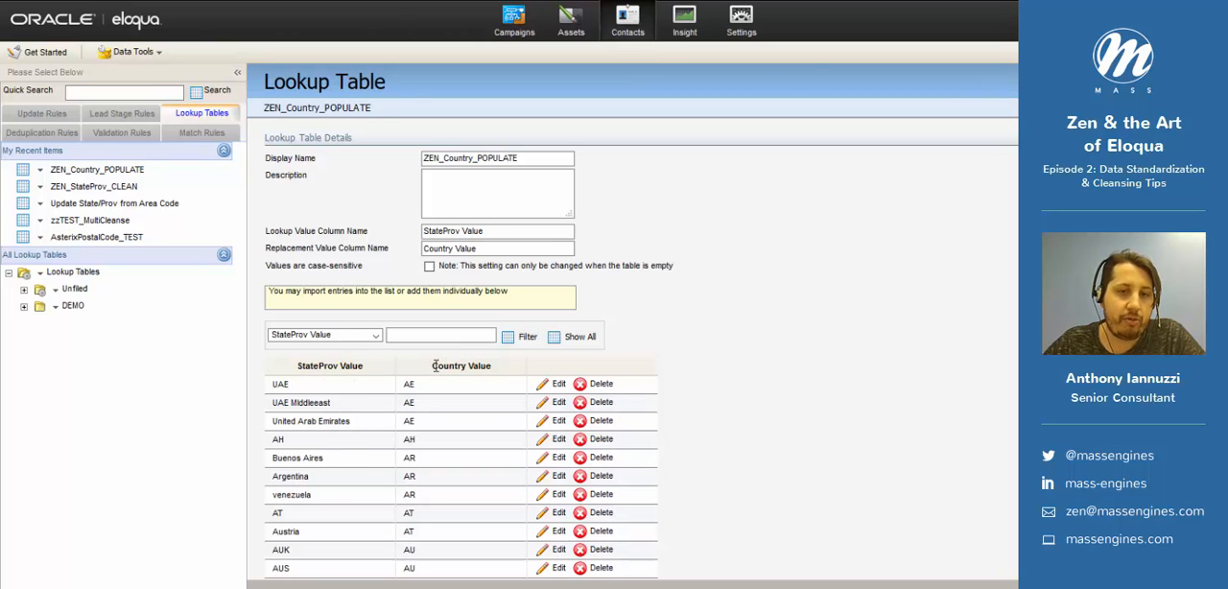
drag(434, 366, 479, 368)
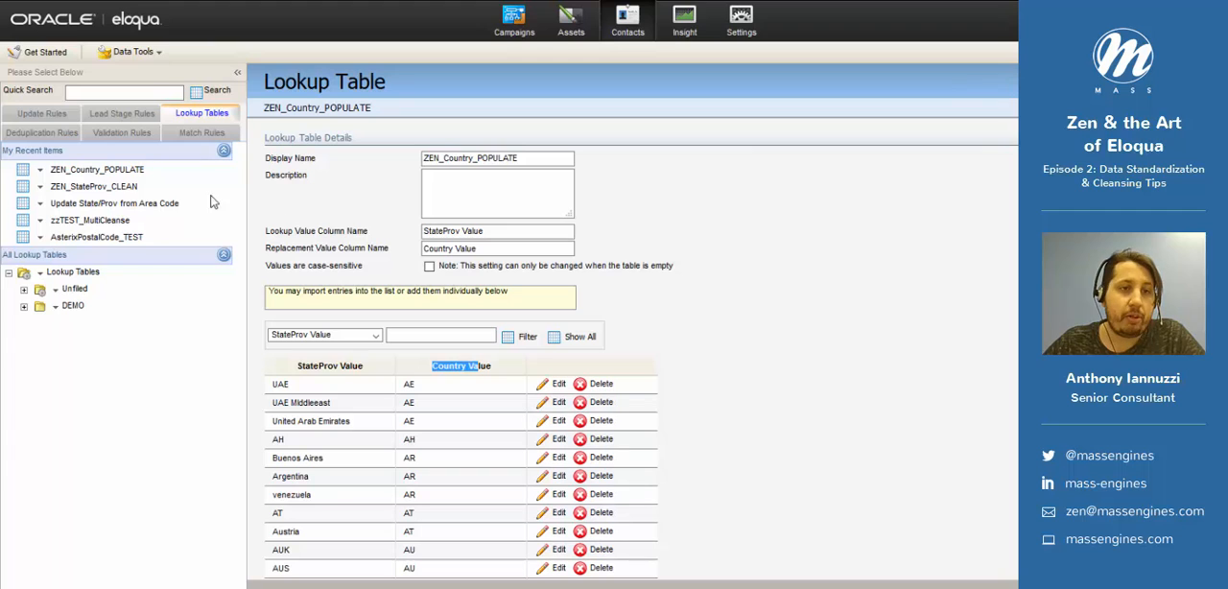
- Open the ZEN_StateProv_CLEAN lookup table and examine its original and cleansed value columns
click(124, 191)
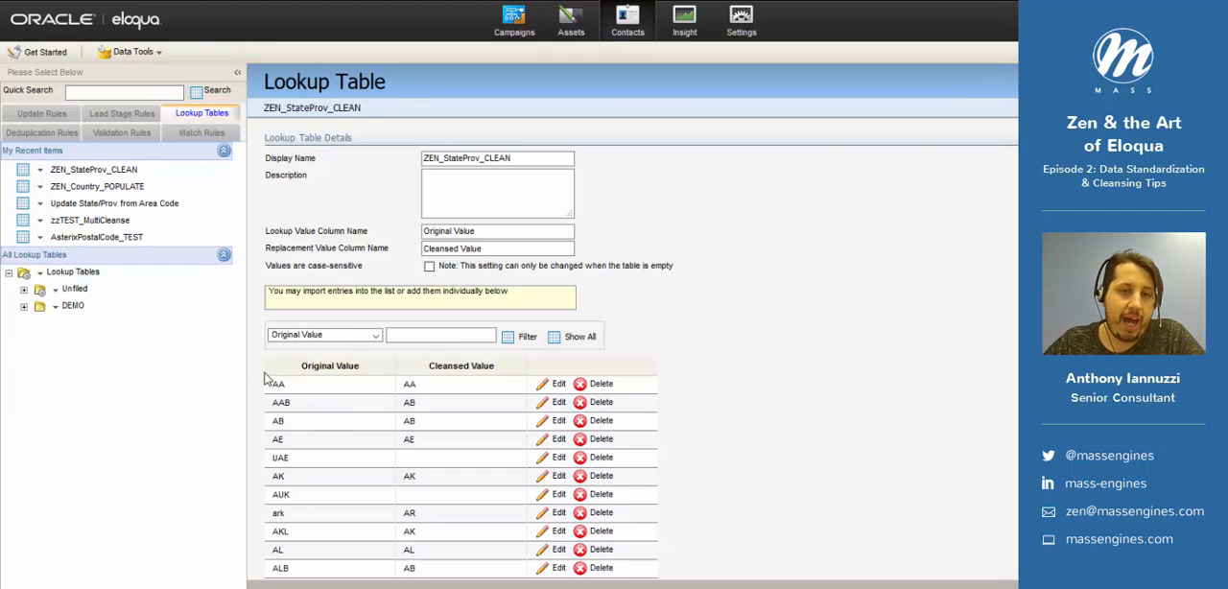
drag(302, 367, 509, 378)
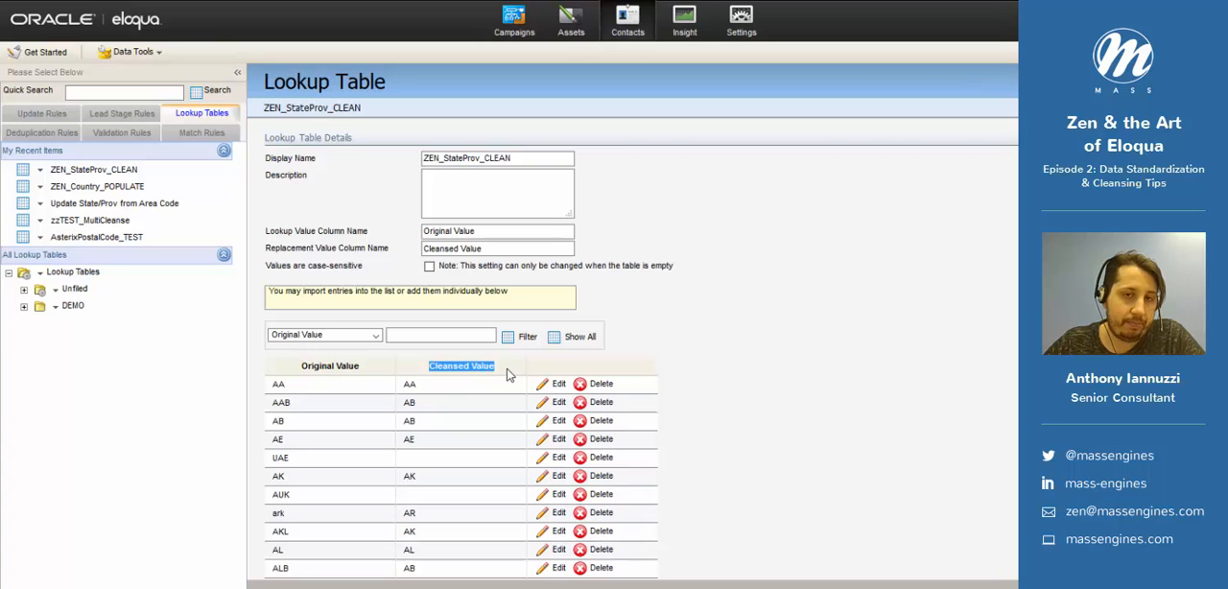
click(513, 368)
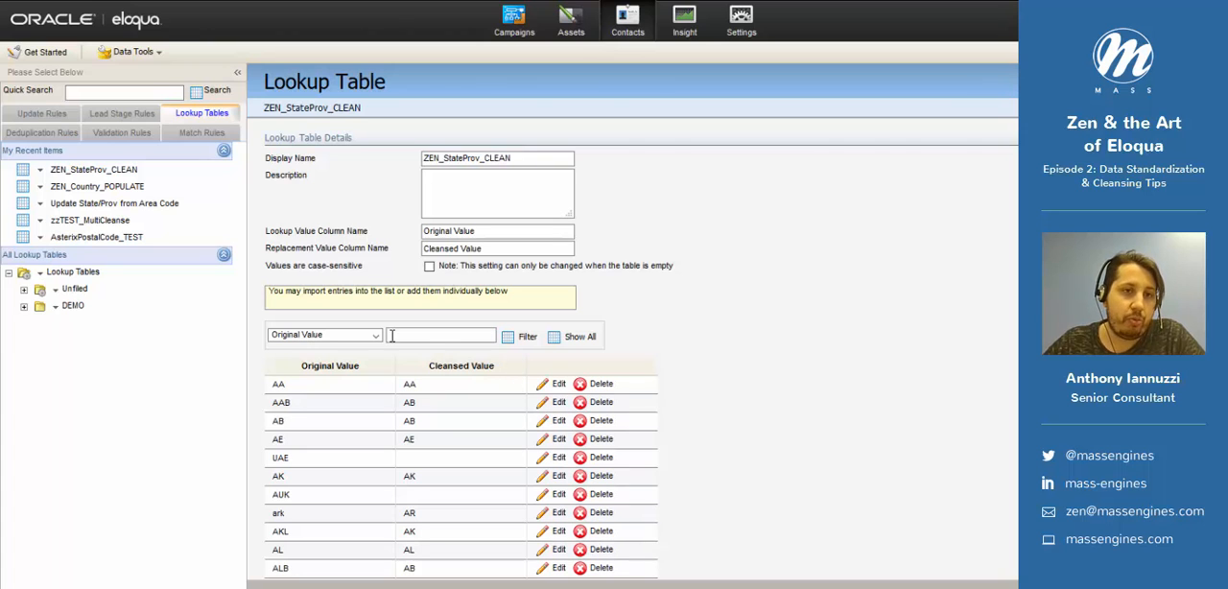
- Open the Zen_StateProv_Cleanse update rule set from the DEMO folder of update rules
click(61, 114)
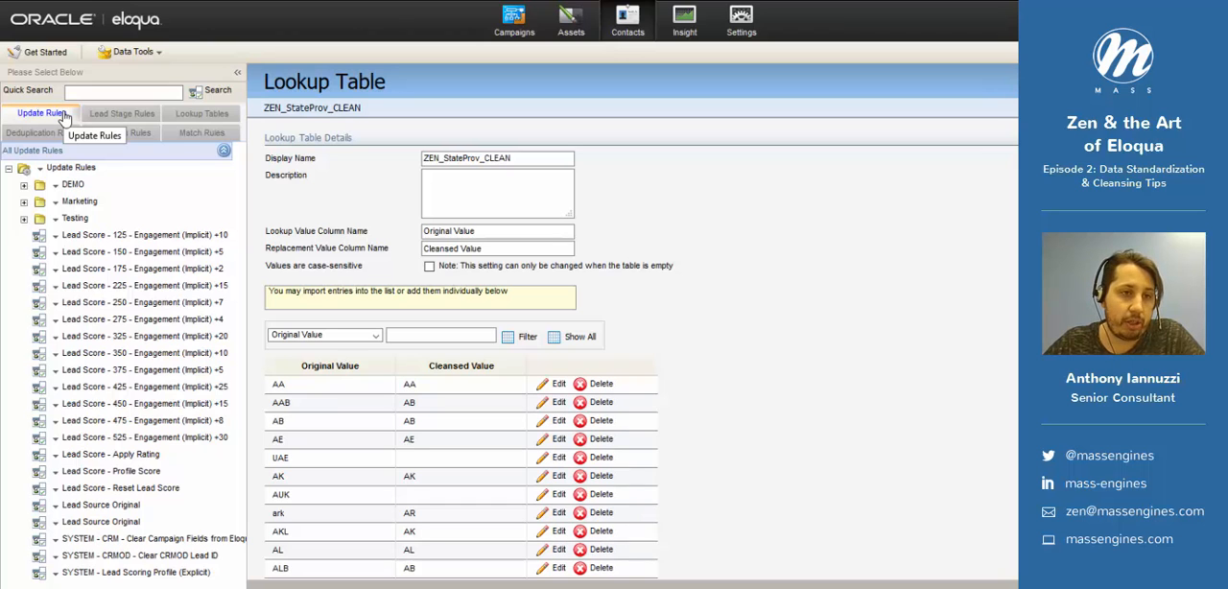
click(75, 184)
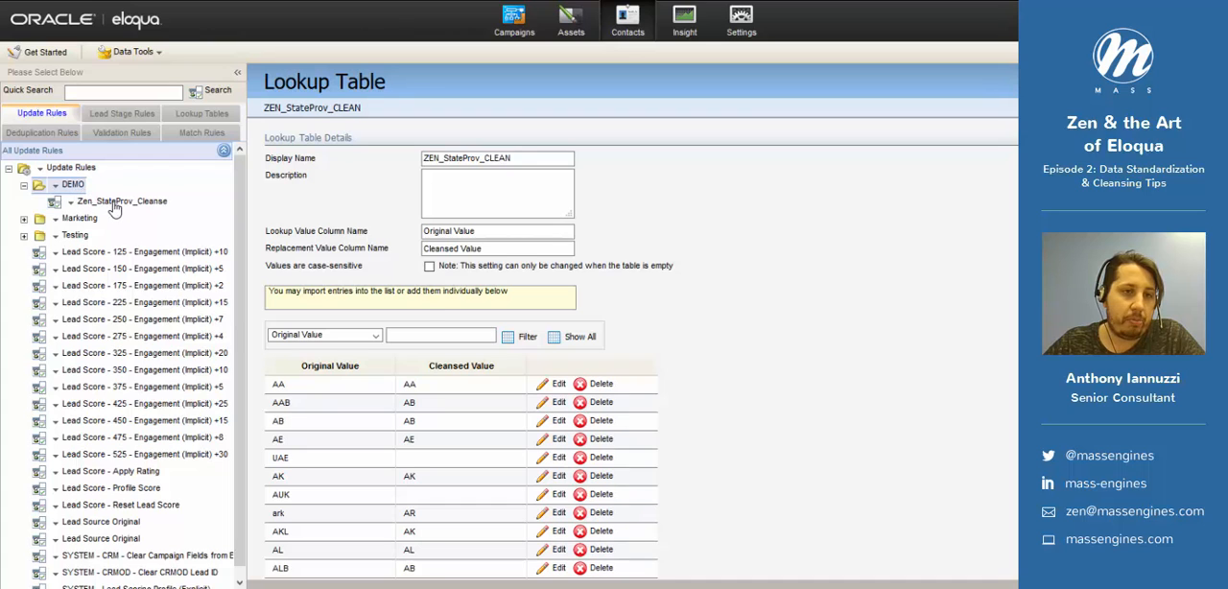
click(117, 201)
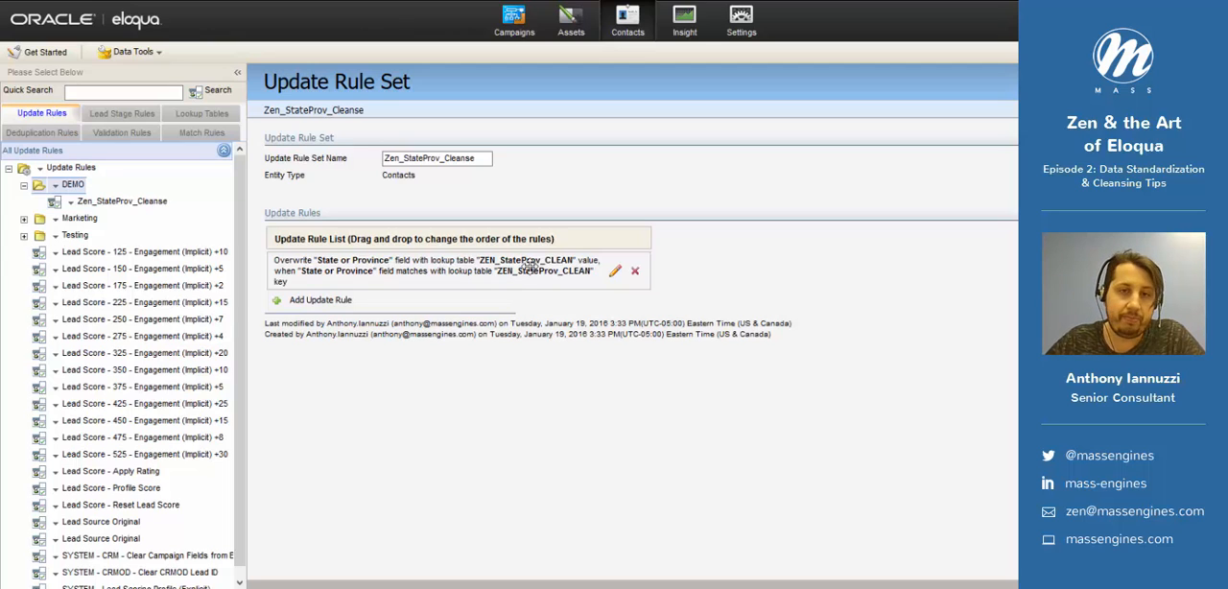
- Edit the State or Province update rule, choose Overwrite value from Lookup Table Field as its update action, and apply it
click(617, 272)
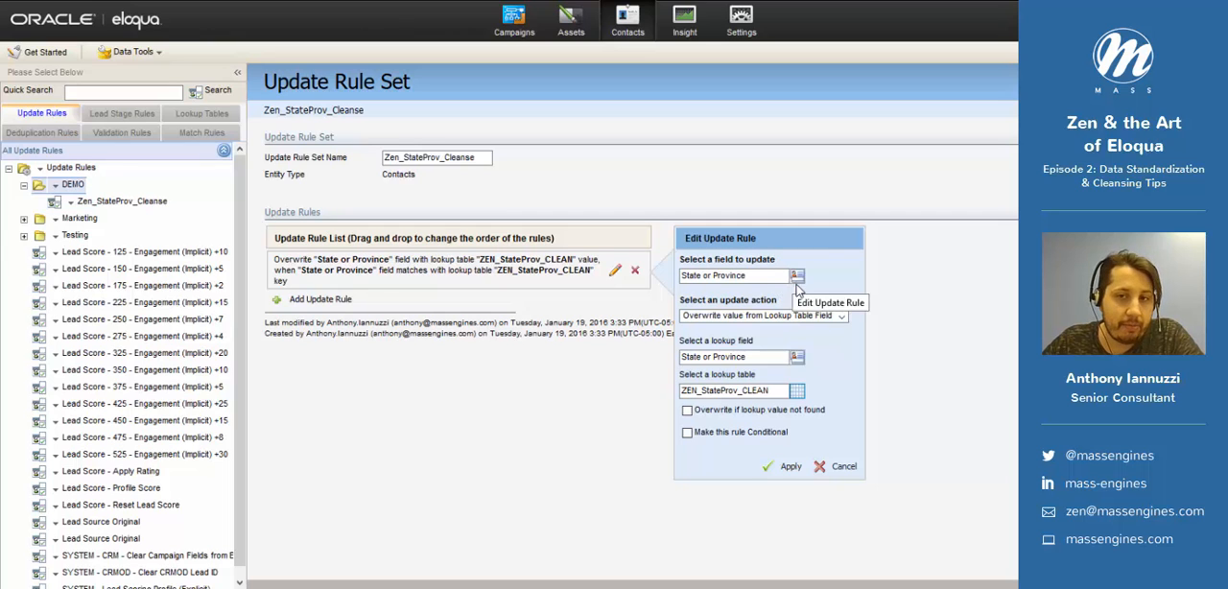
click(794, 317)
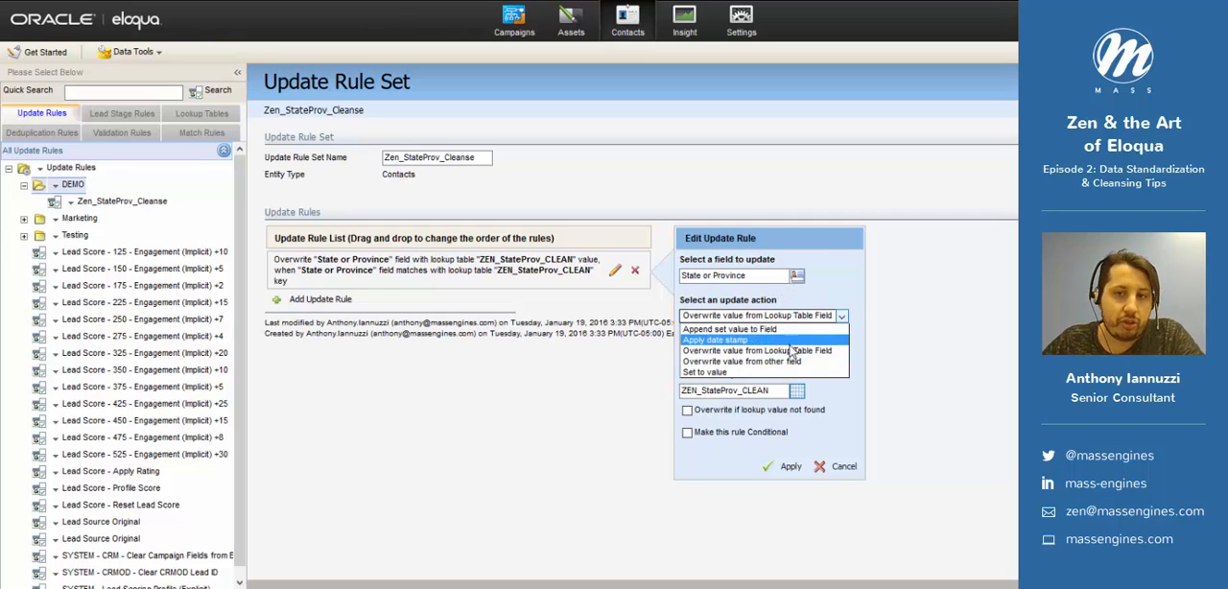
click(782, 353)
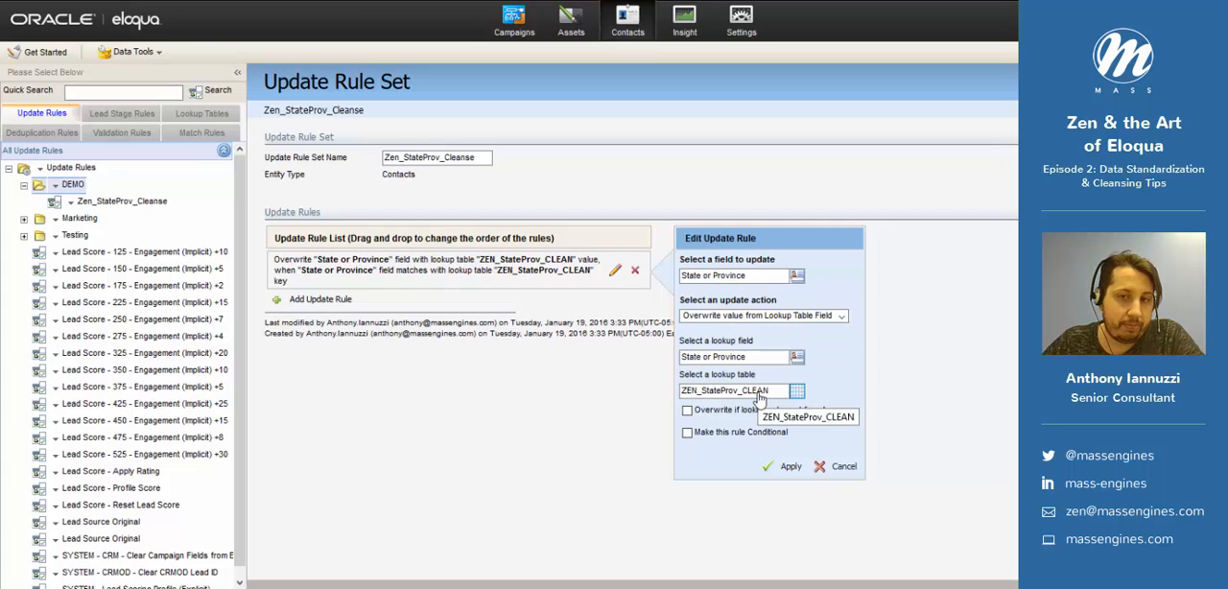
click(775, 468)
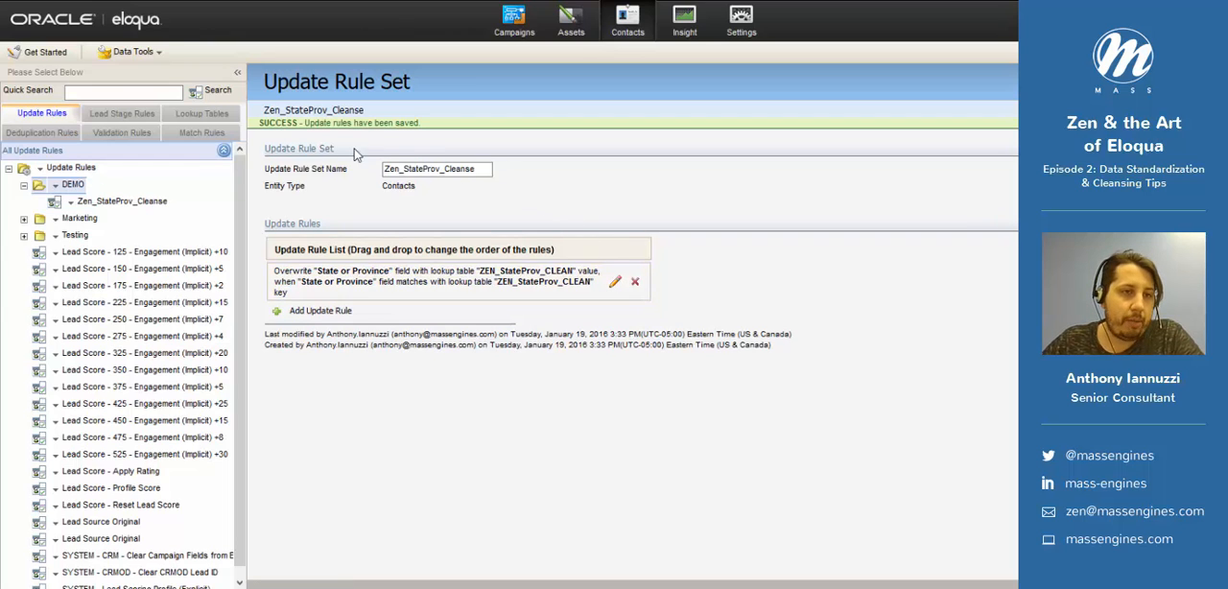
- Create a new update rule set for contacts named Zen_AppendCountry
click(123, 53)
click(145, 75)
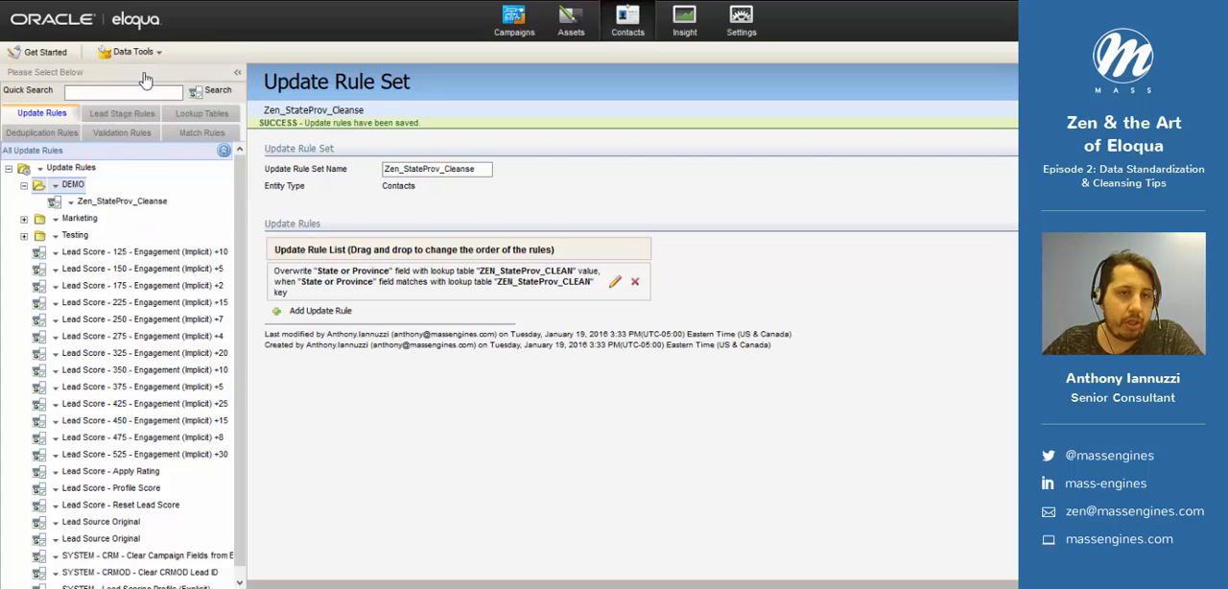
click(465, 159)
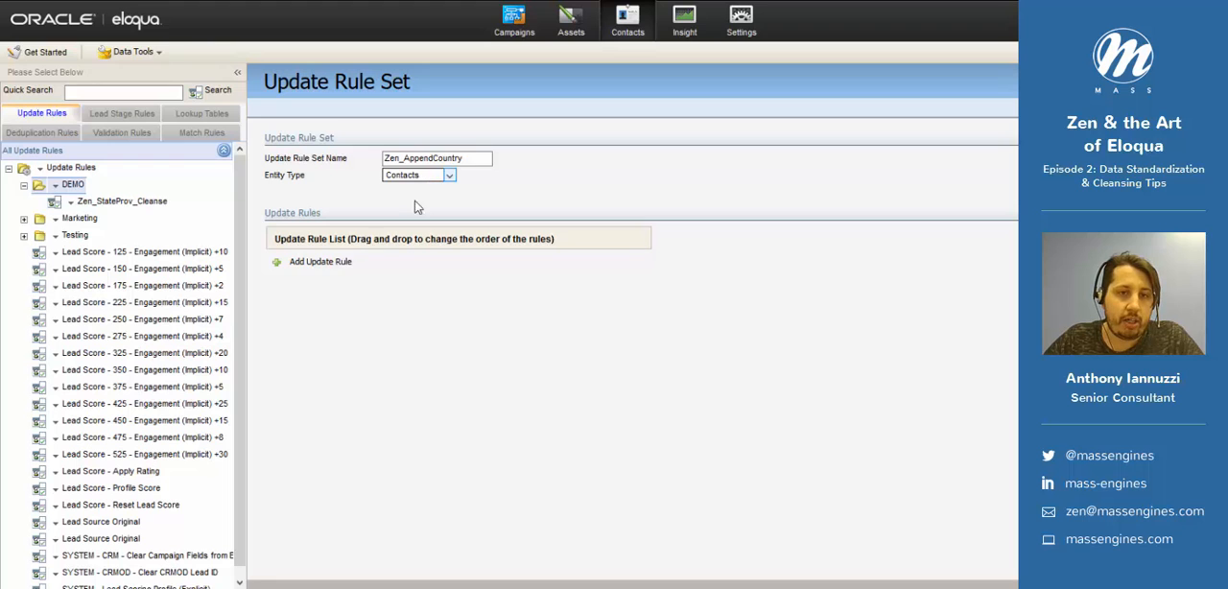
- Add an update rule for the Country field with the action Overwrite value from Lookup Table Field
click(326, 262)
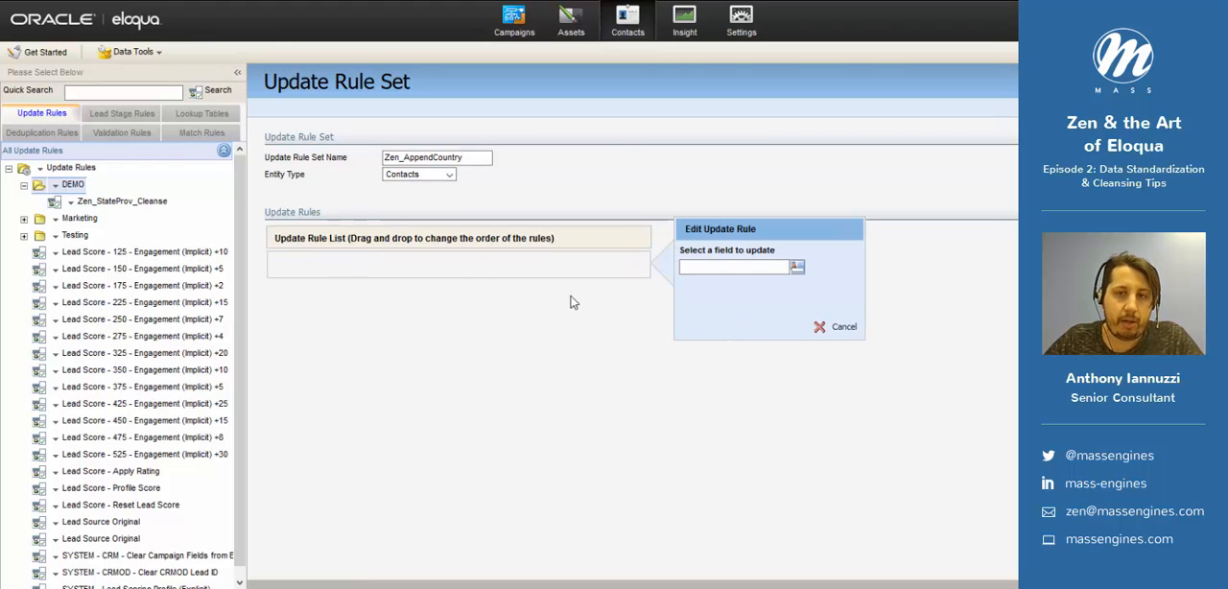
click(762, 270)
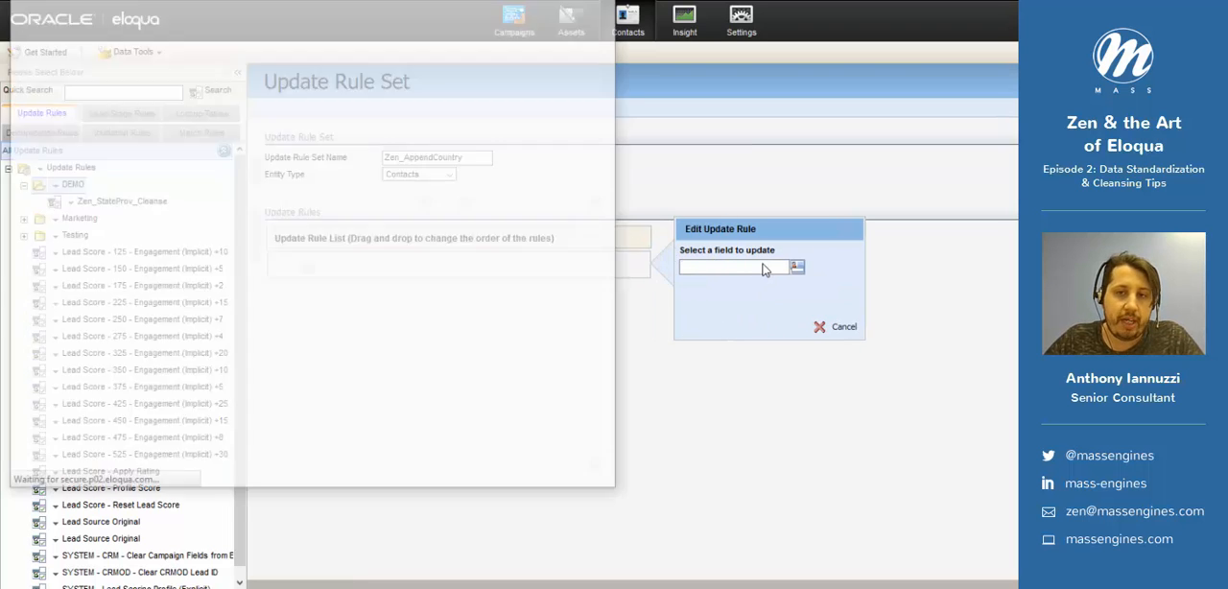
click(180, 91)
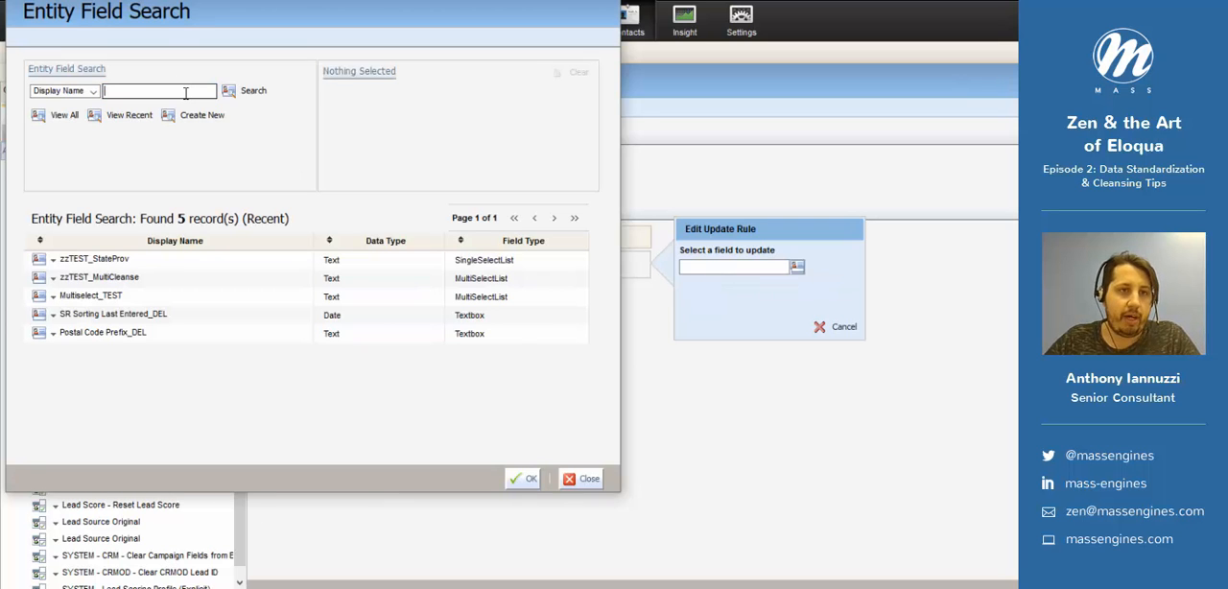
text(country)
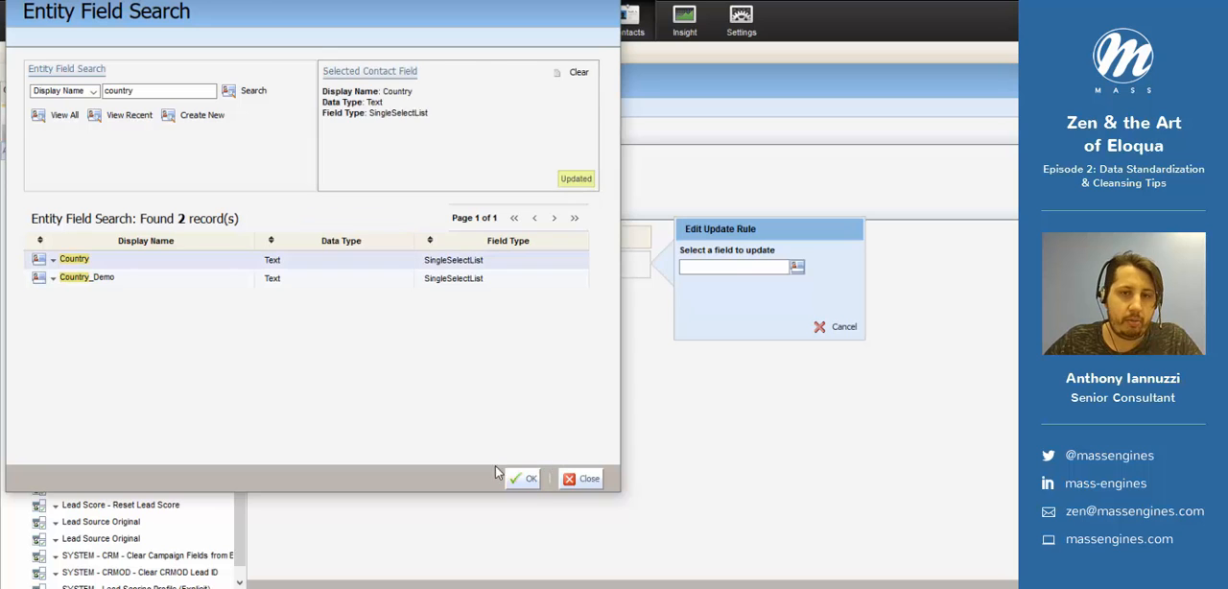
click(525, 478)
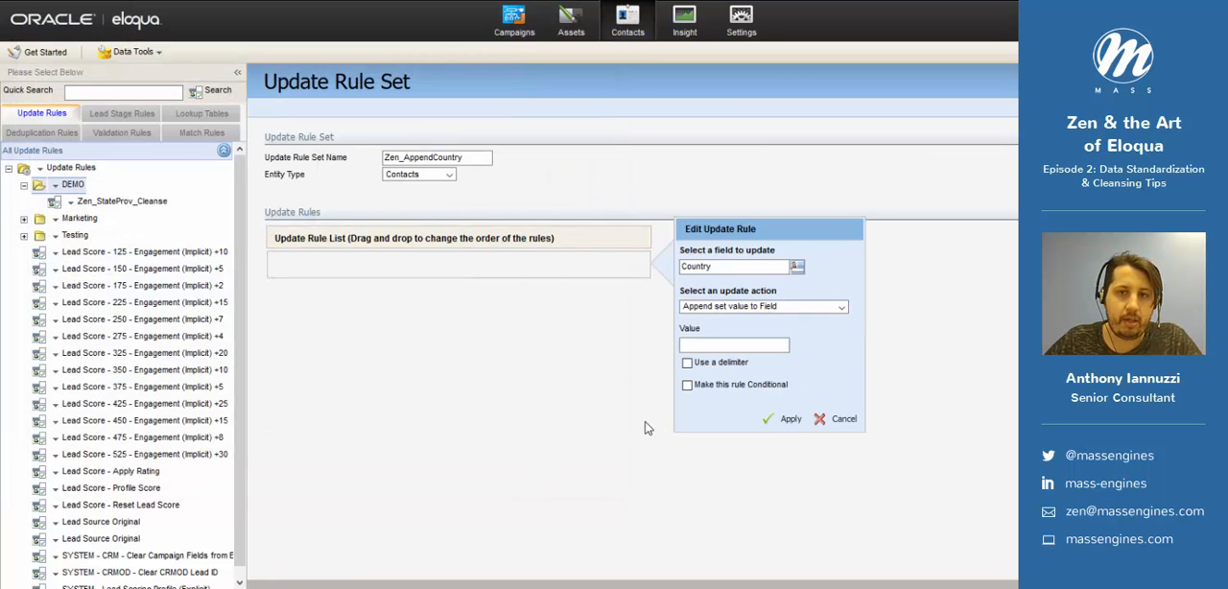
click(818, 307)
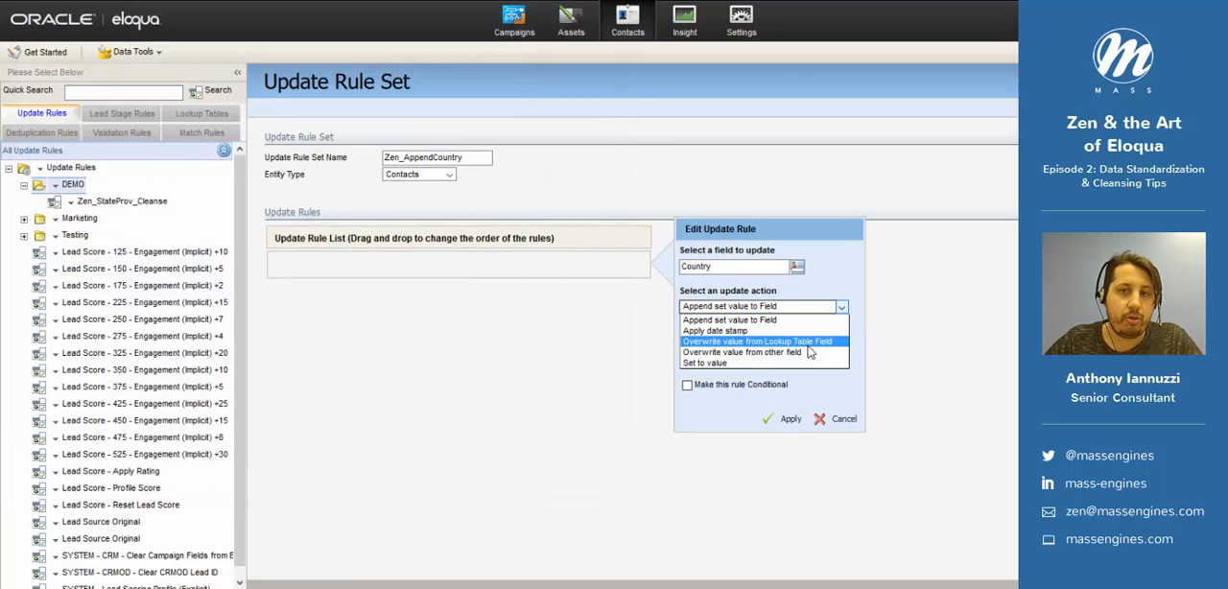
click(809, 343)
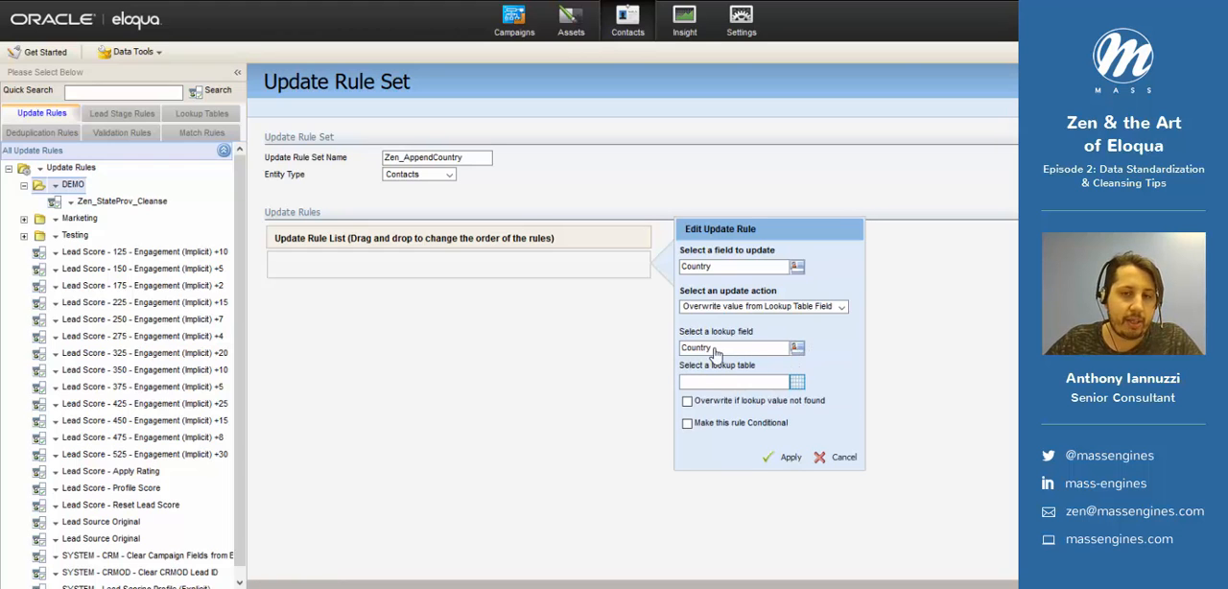
- Search for the State or Province contact field and set it as the Country rule's lookup field
click(736, 353)
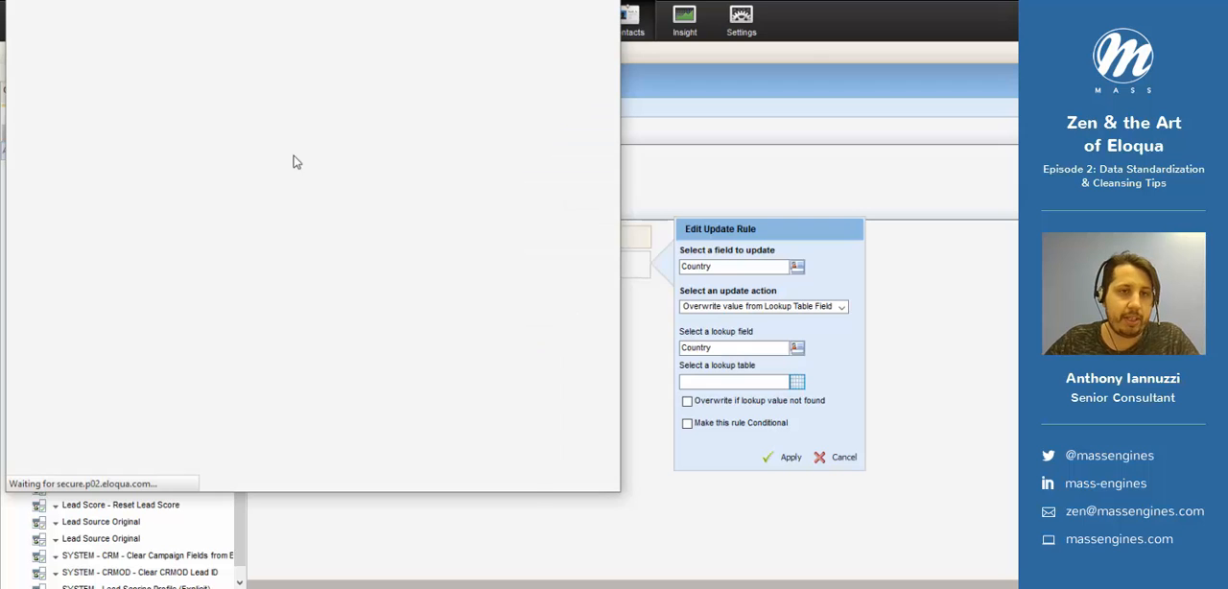
click(199, 94)
text(stat)
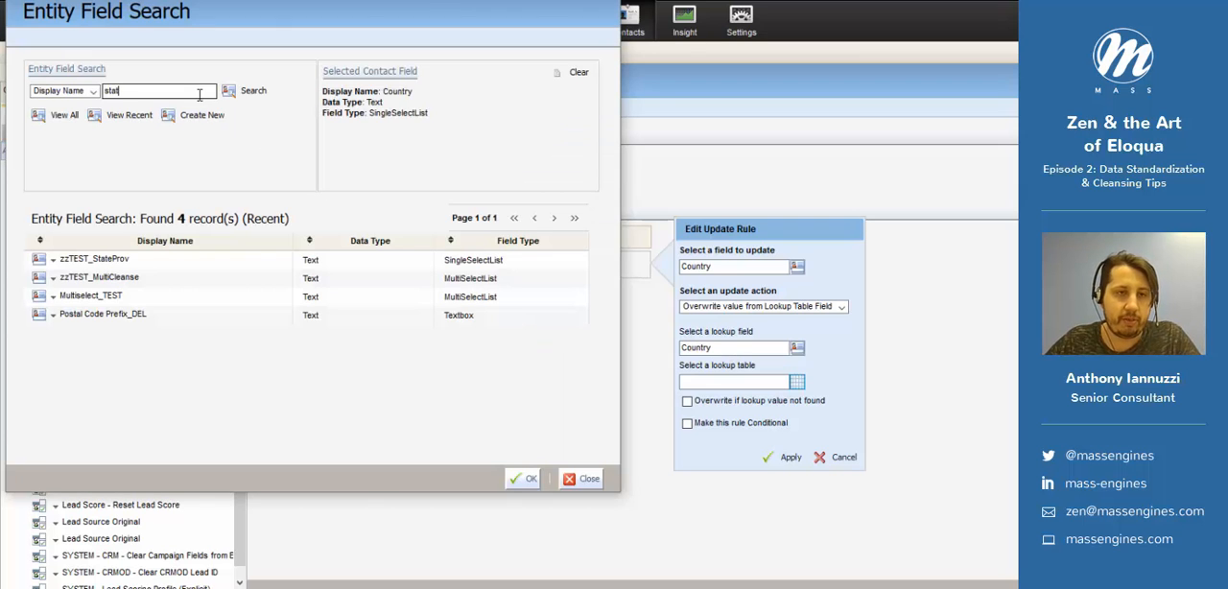
text(e)
key(Return)
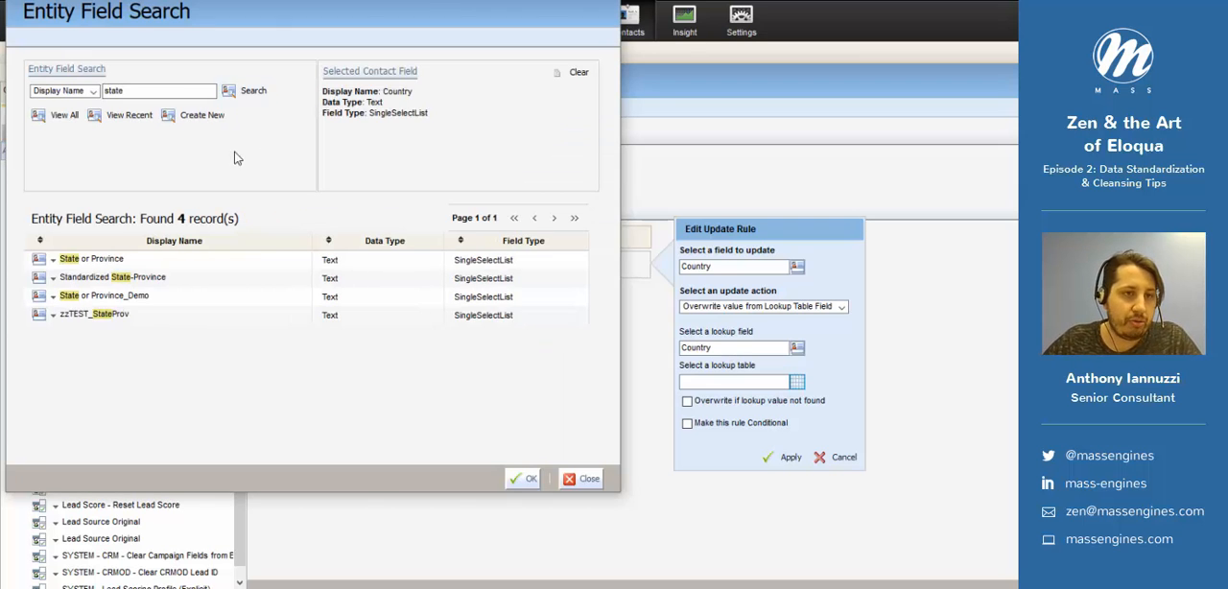
click(125, 259)
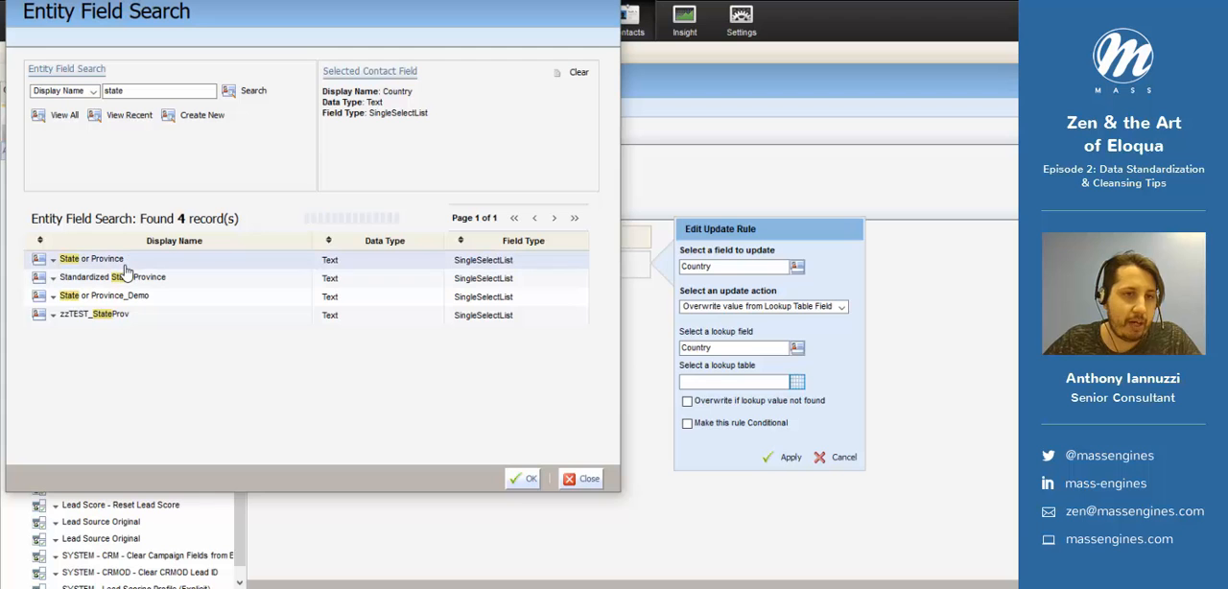
click(524, 479)
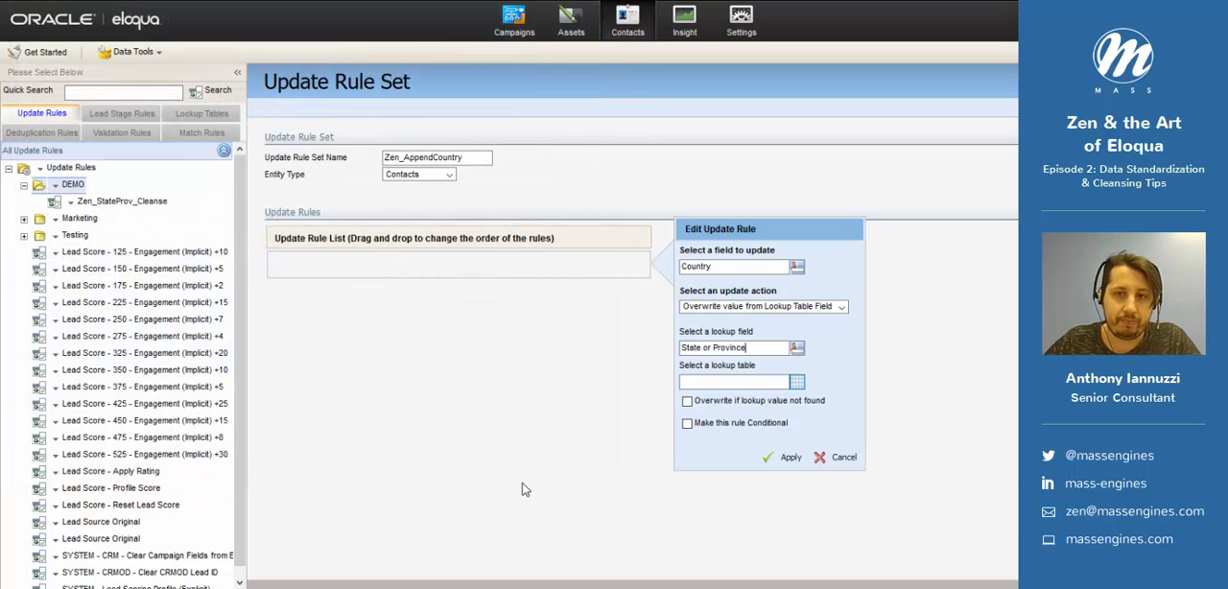
- Choose ZEN_Country_POPULATE as the Country rule's lookup table, then apply the rule and save the rule set
click(737, 384)
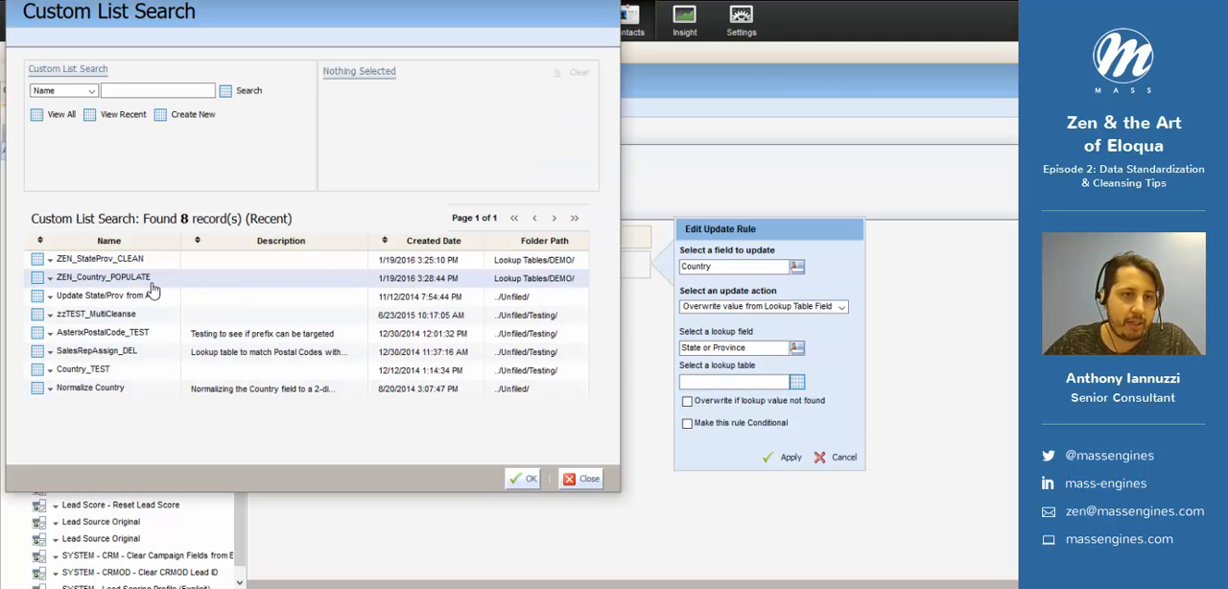
click(151, 283)
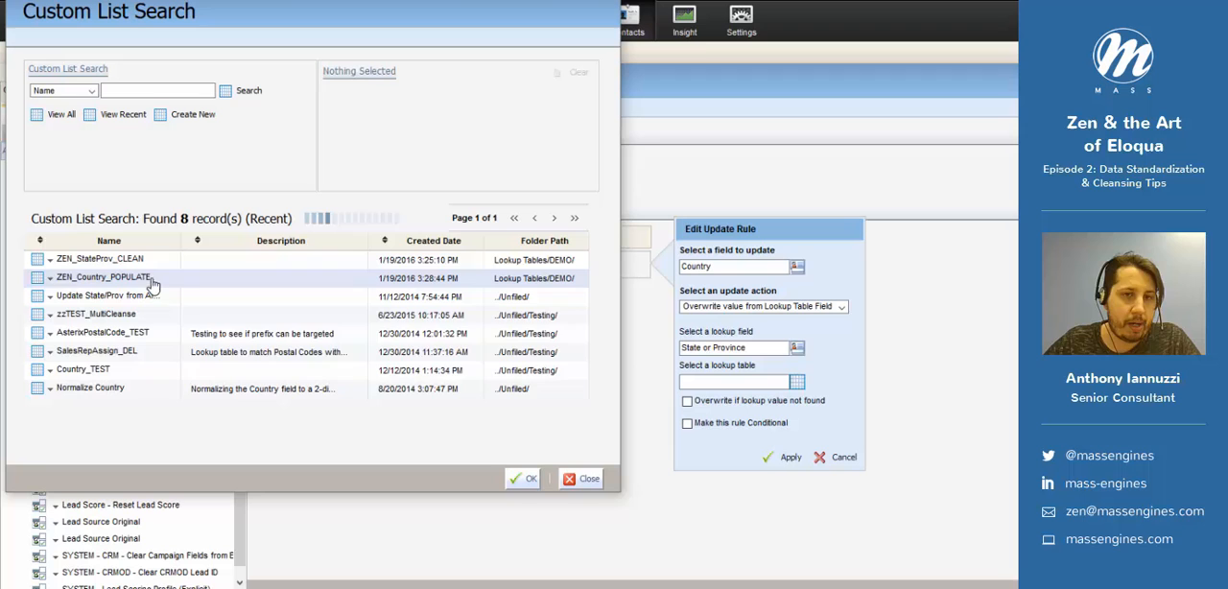
click(526, 482)
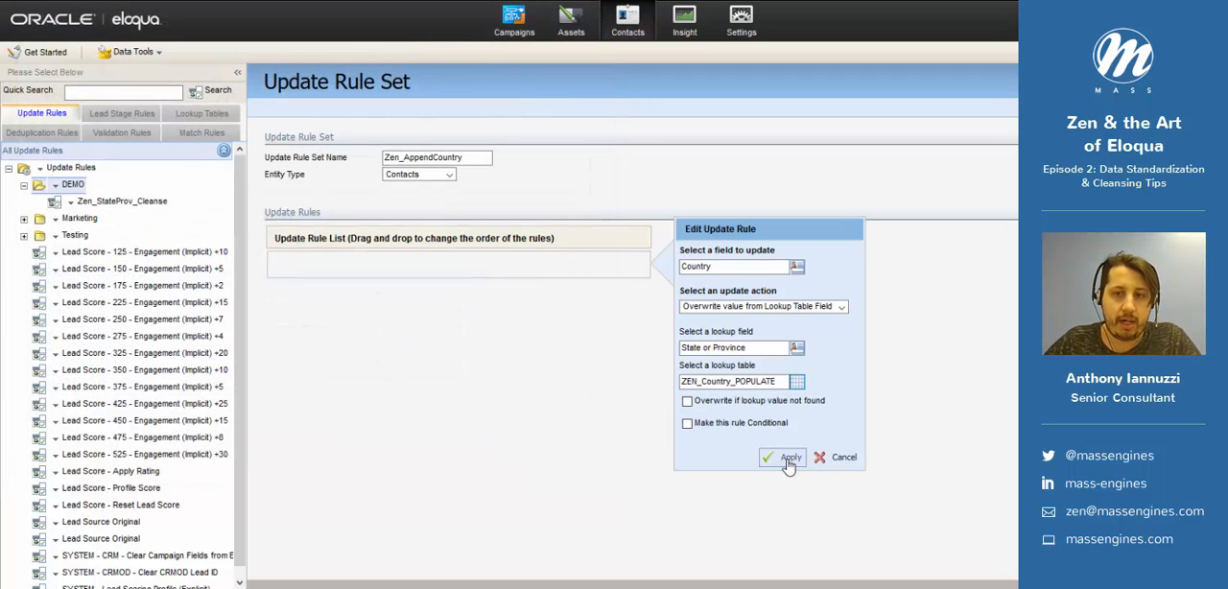
click(788, 459)
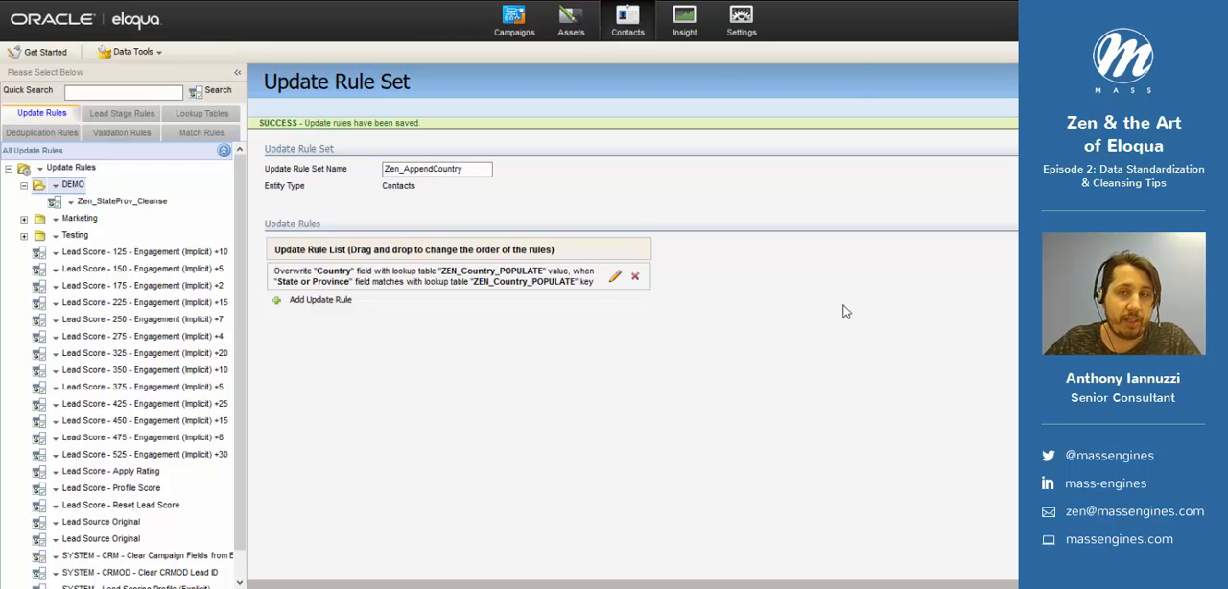
- Create a Program Builder program named SIMPLE DATA CLEANSE in the Testing Area folder, with Contacts as the default member type
mouse_move(731, 26)
click(715, 83)
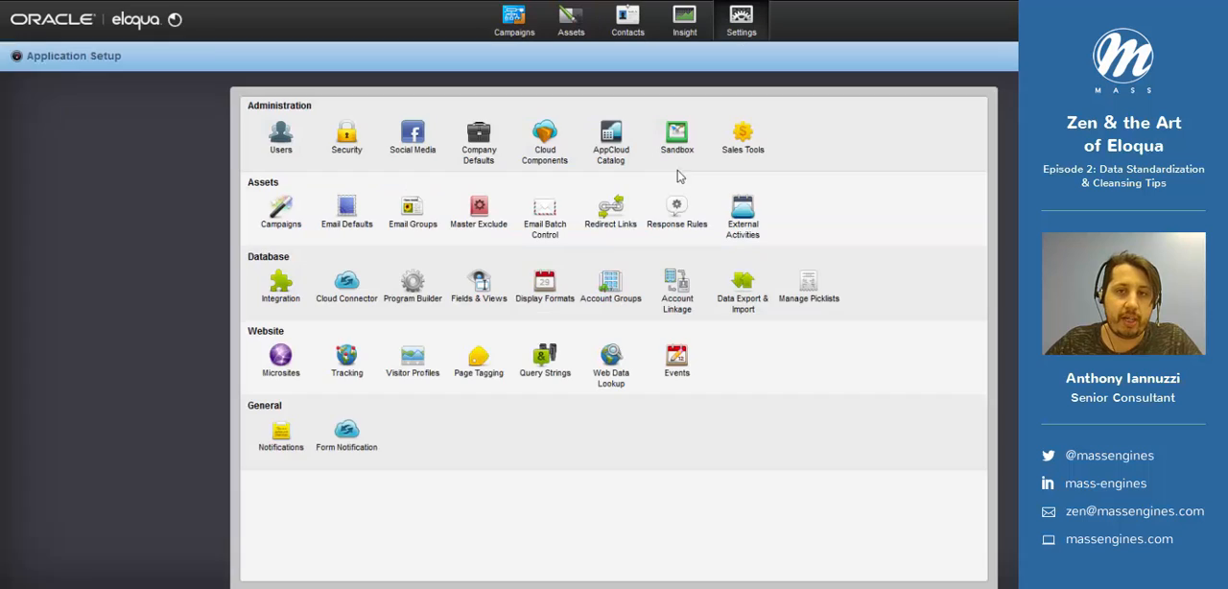
click(416, 291)
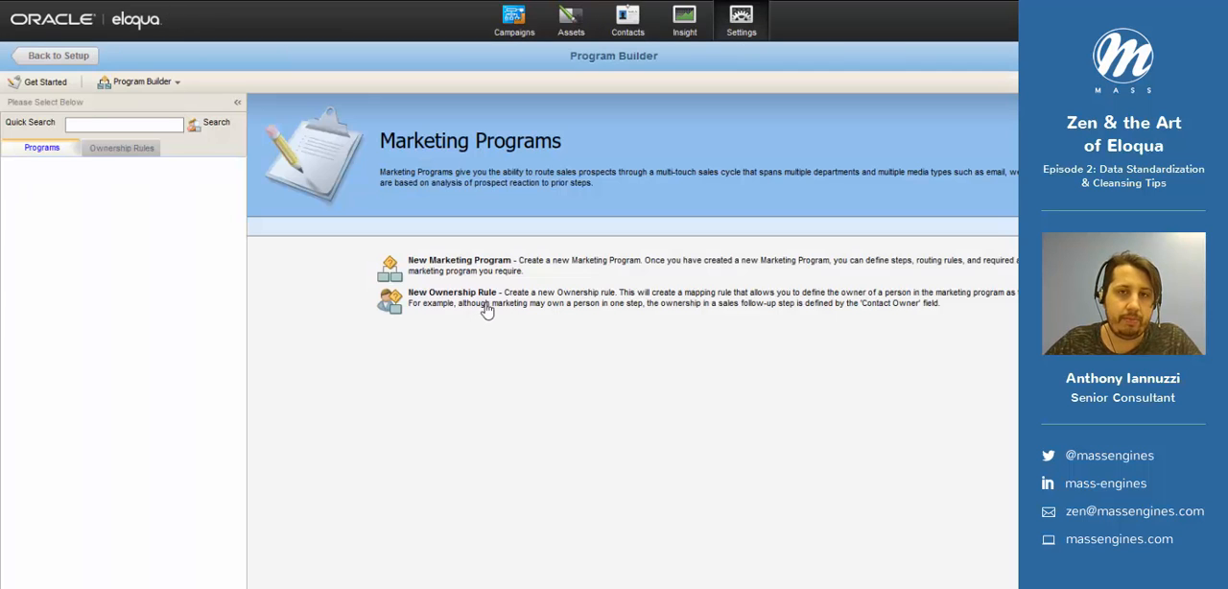
click(168, 82)
click(180, 110)
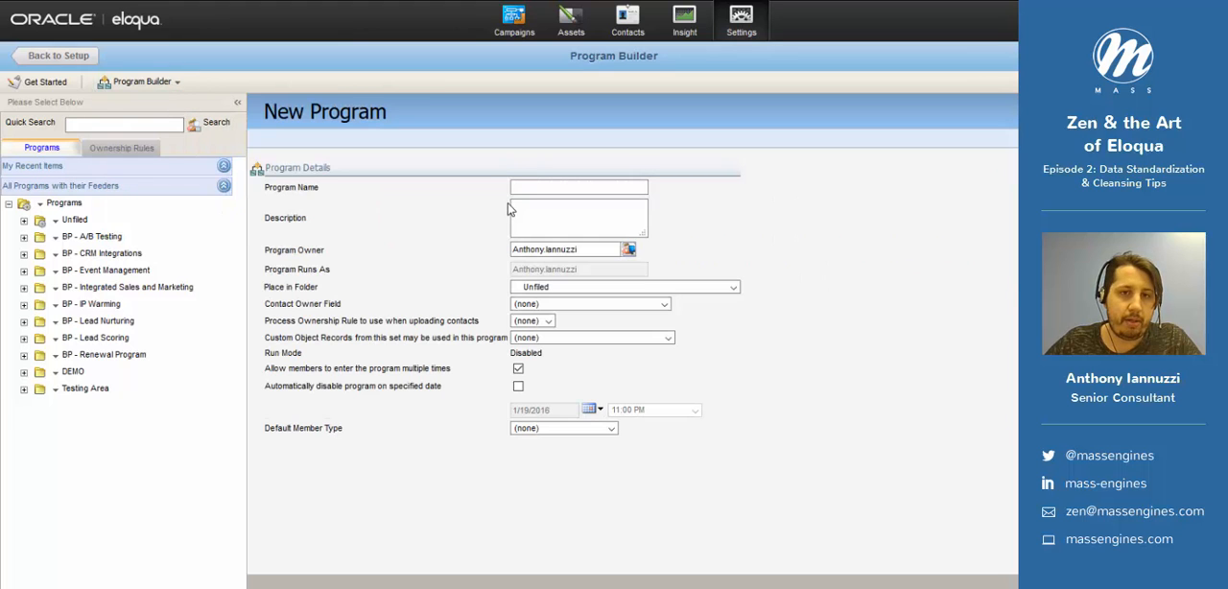
click(536, 187)
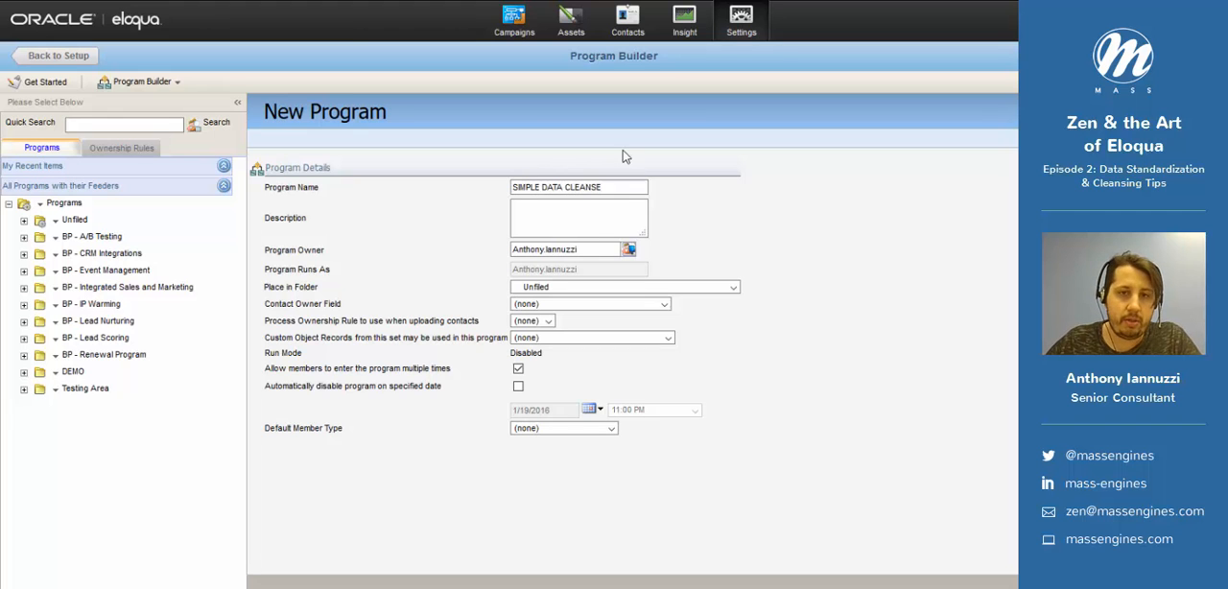
click(592, 288)
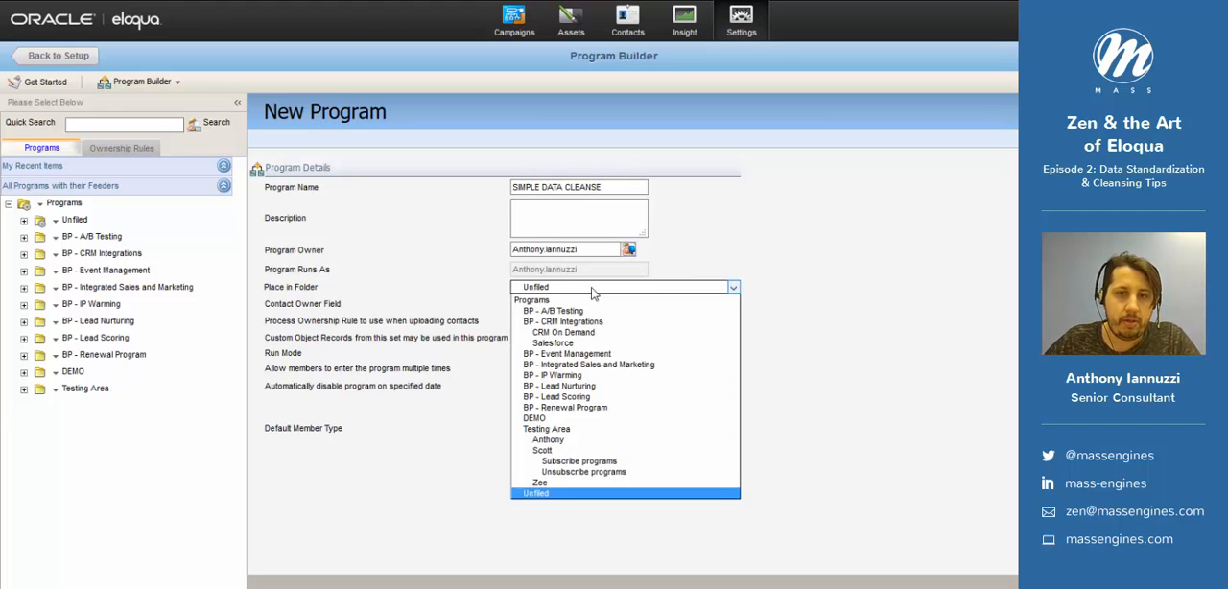
click(570, 430)
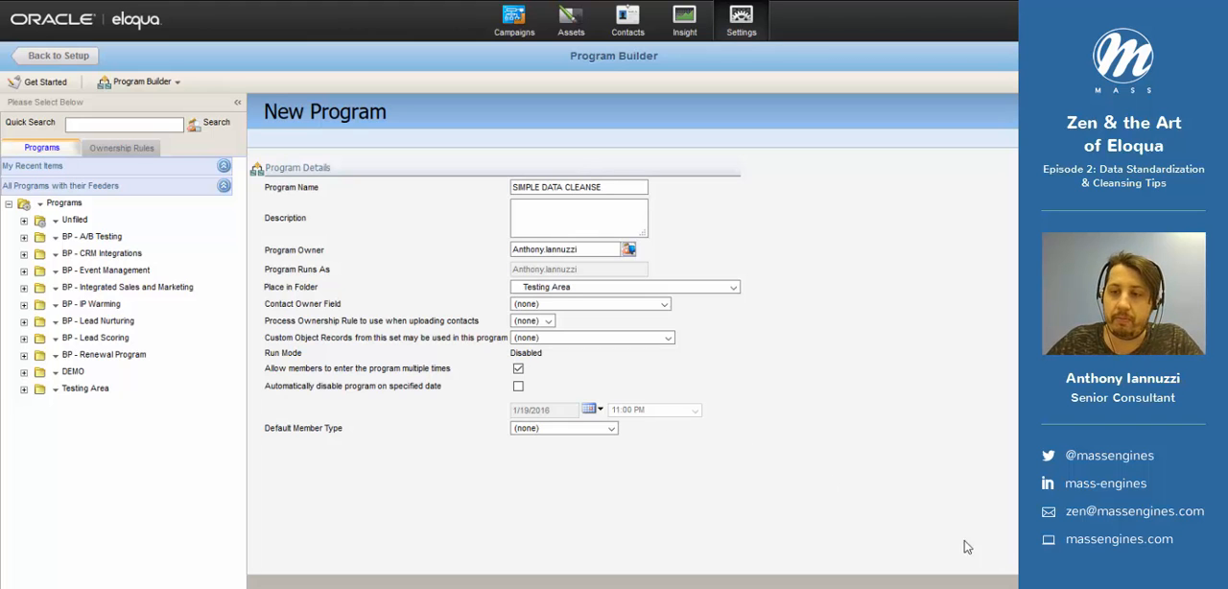
click(611, 429)
click(604, 453)
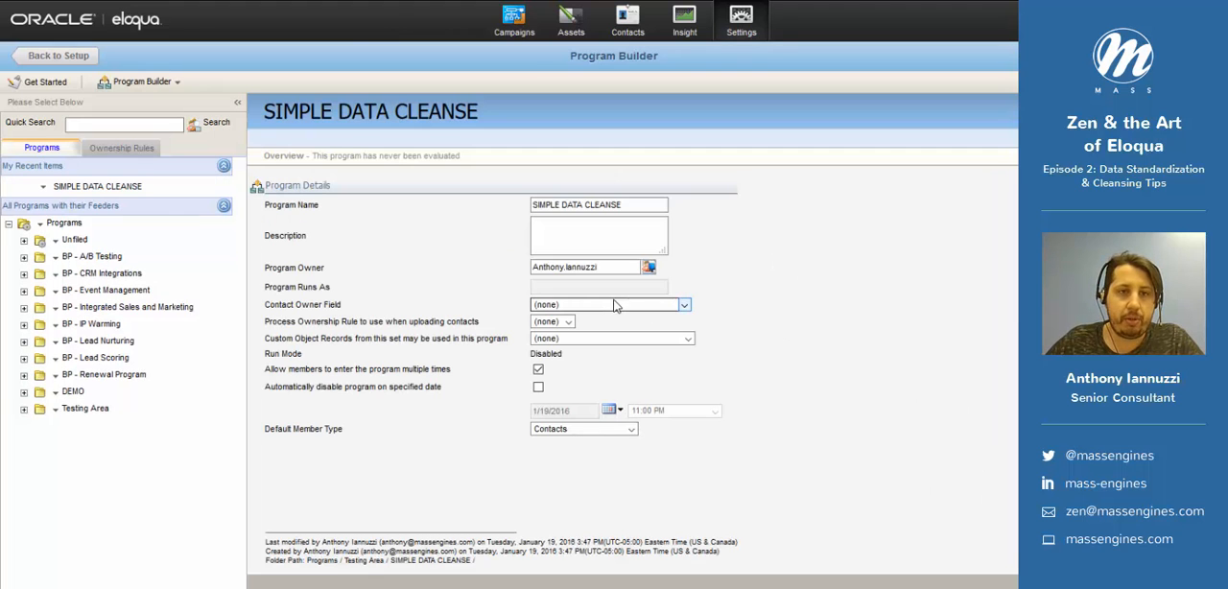
- Open the SIMPLE DATA CLEANSE program's flow and add a first step for contacts named 000 - Program Entry
click(123, 192)
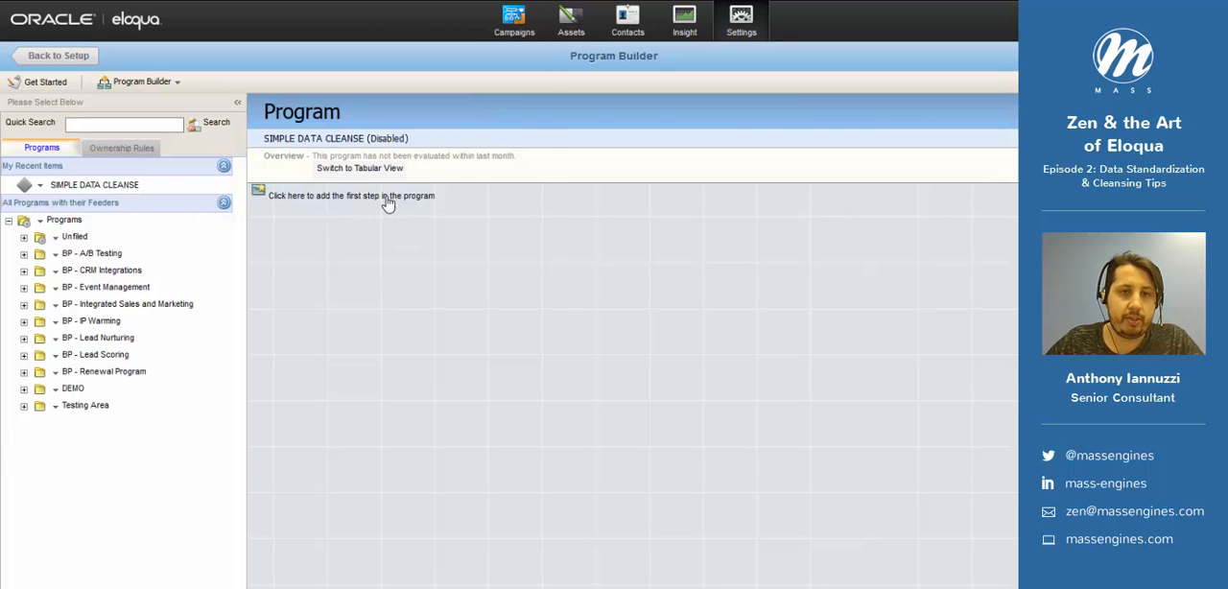
click(389, 204)
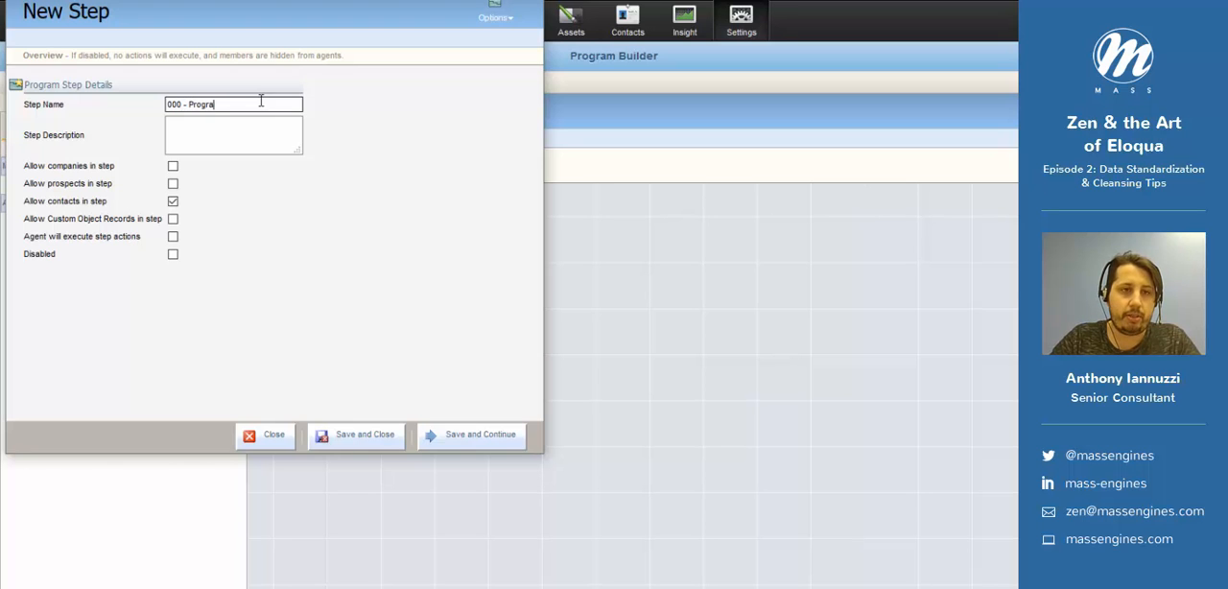
click(362, 436)
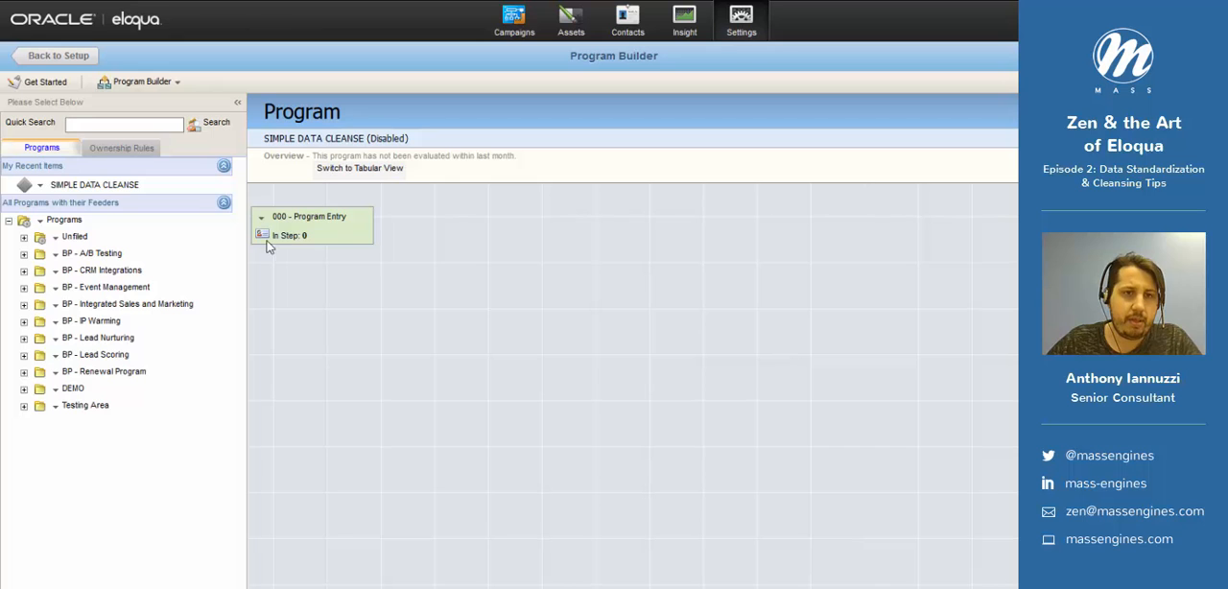
- Add a new step after 000 - Program Entry, named 100 - Cleanse State or Province, and continue to its action
click(259, 230)
click(317, 344)
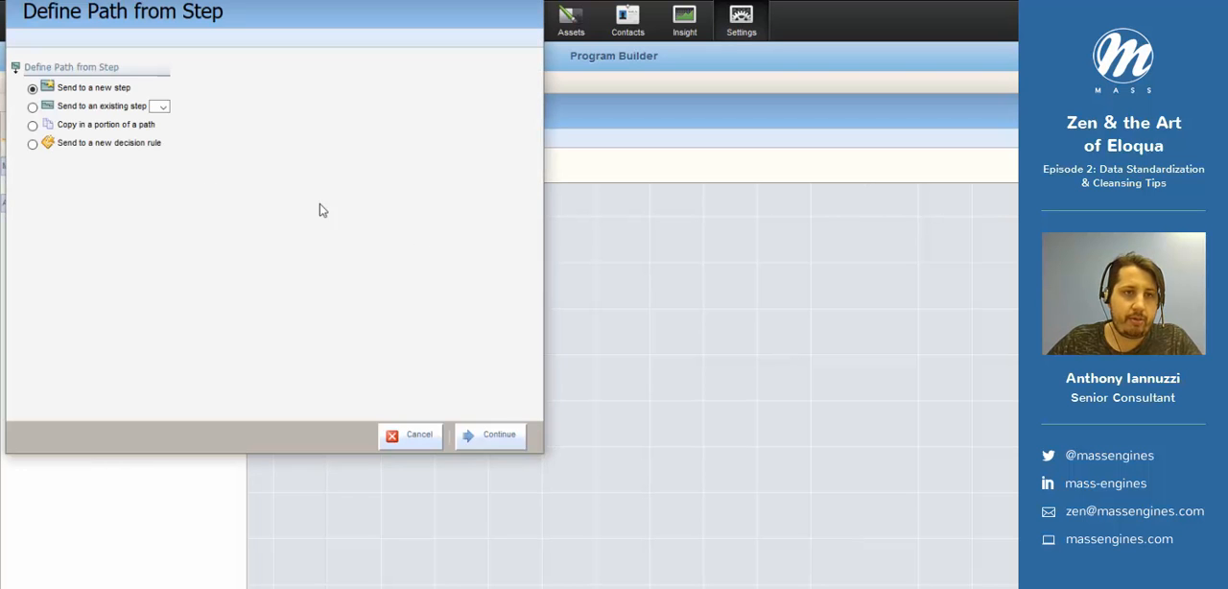
click(488, 436)
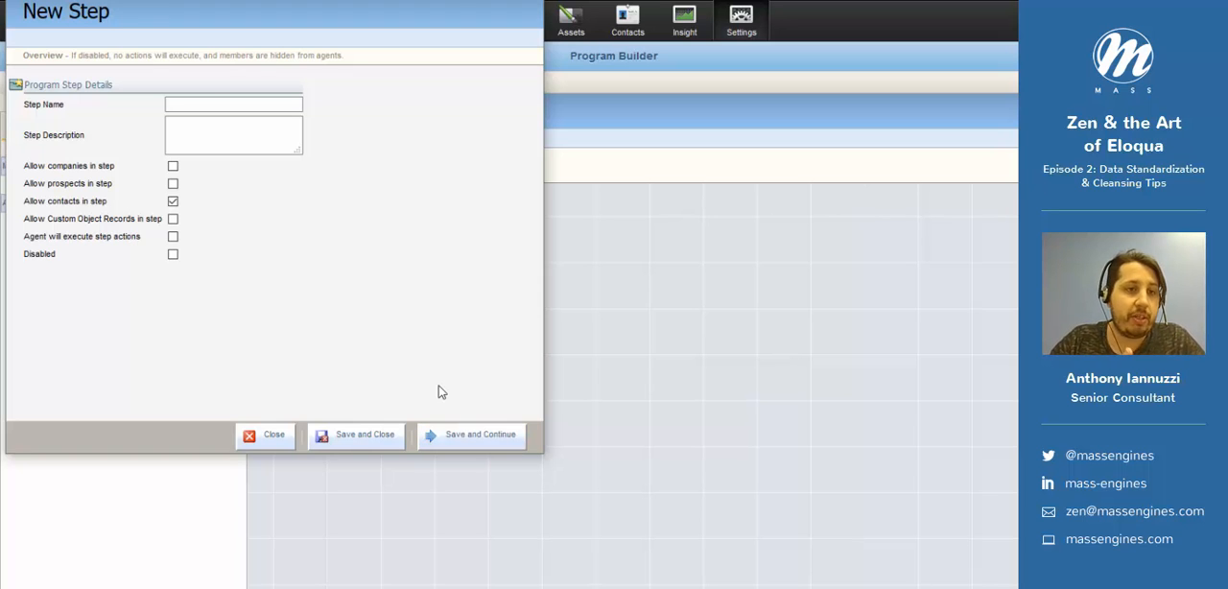
click(285, 104)
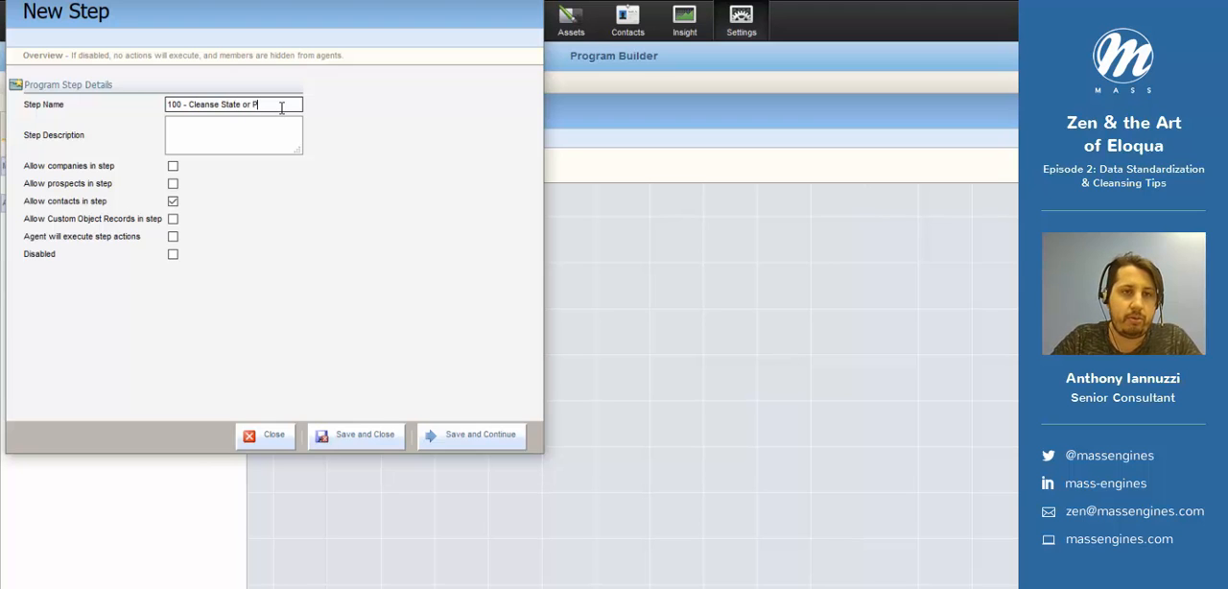
click(491, 439)
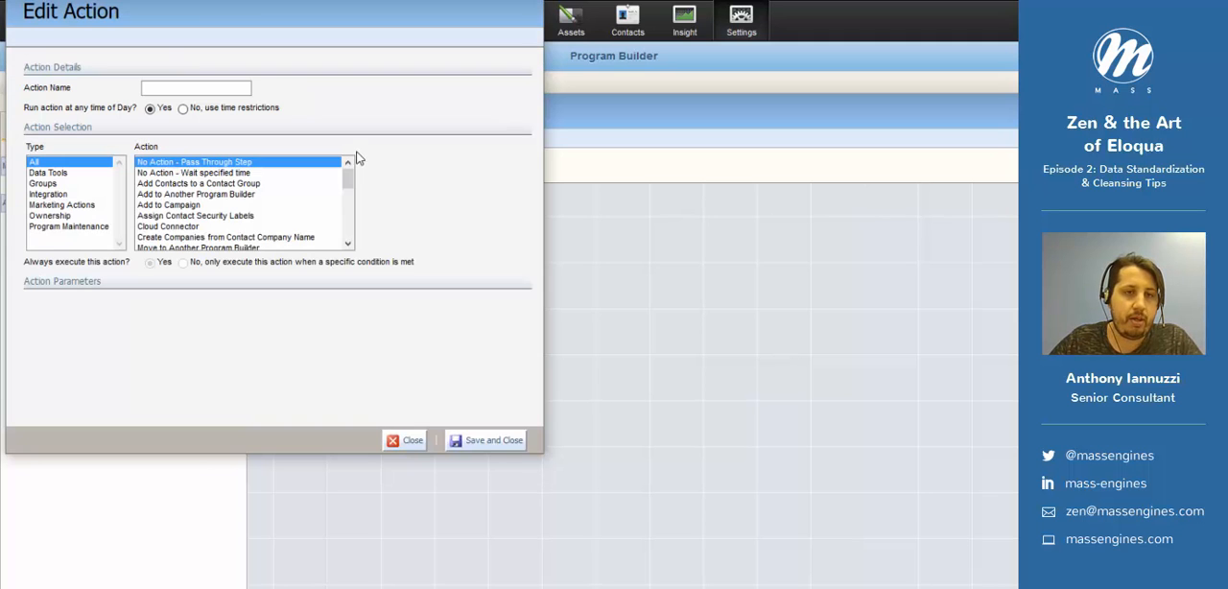
- Set the cleanse step's action to Run Update Rule Set using Zen_StateProv_Cleanse, and save it
drag(348, 185, 348, 213)
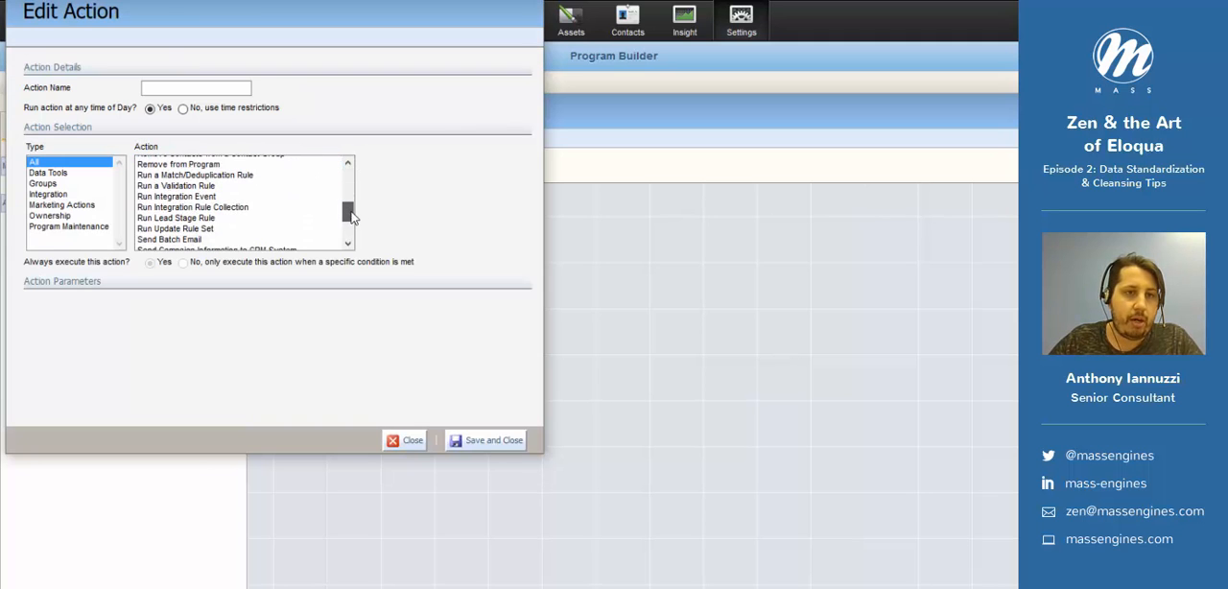
click(199, 230)
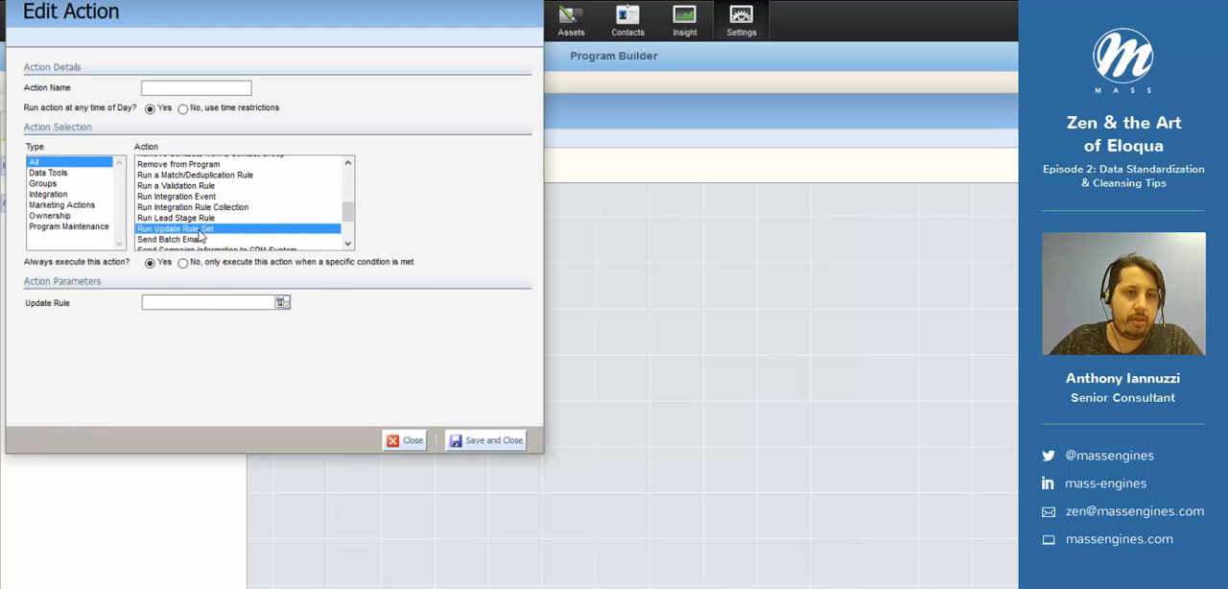
click(211, 307)
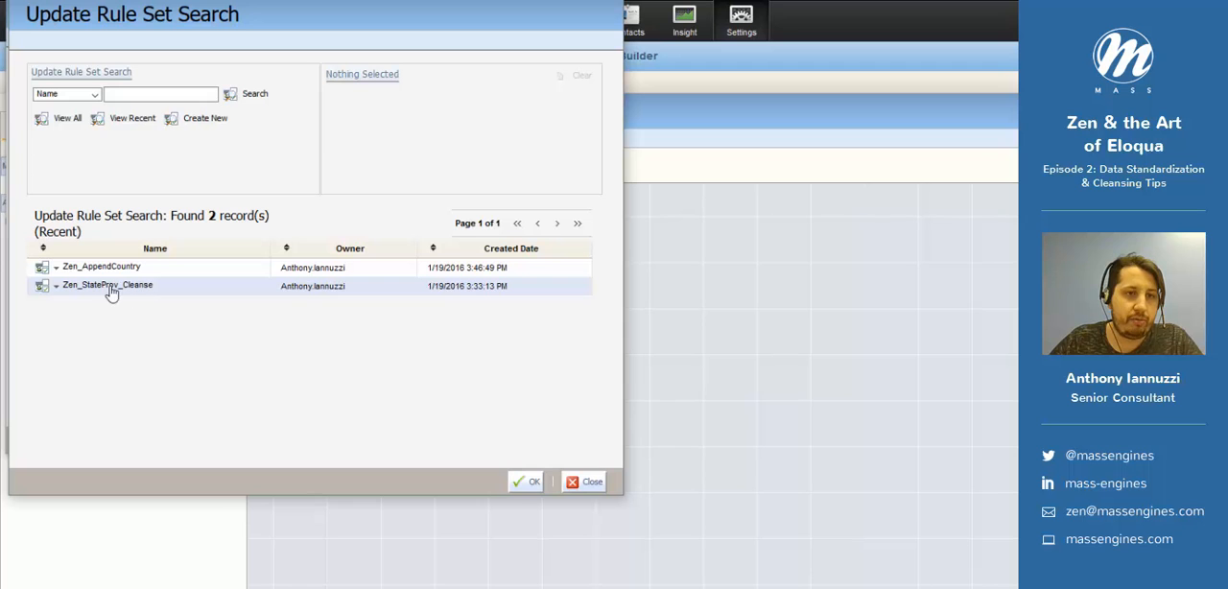
click(103, 287)
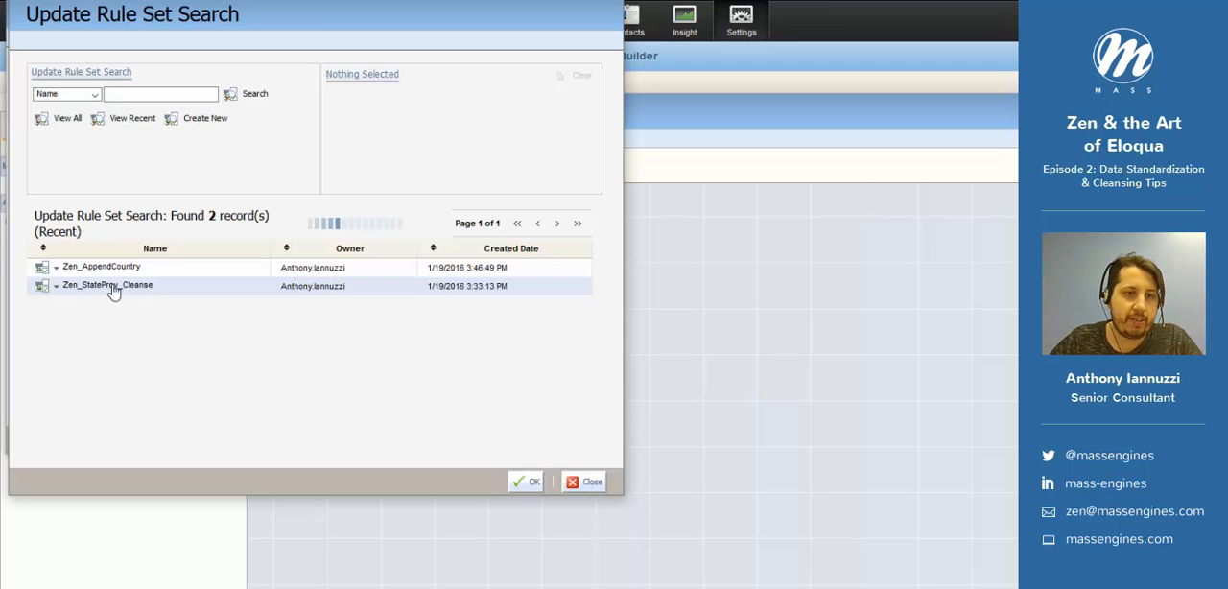
click(524, 480)
click(486, 441)
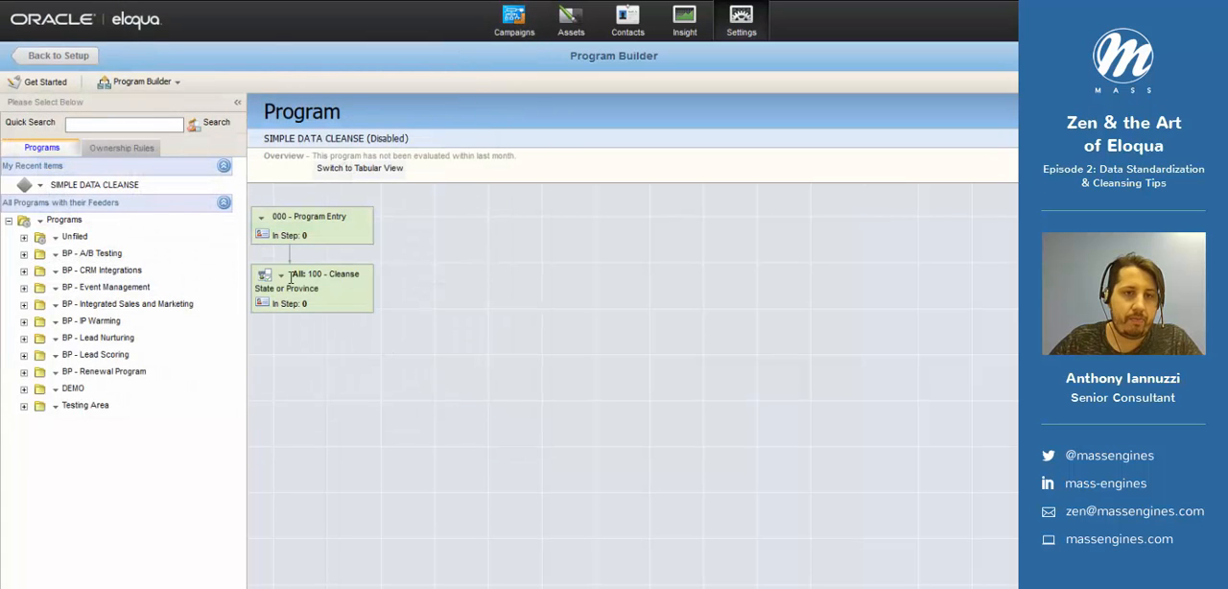
- Add a new step after the State or Province cleanse step, named 200 - Append Country from StateProv, and continue to its action
click(282, 275)
click(334, 401)
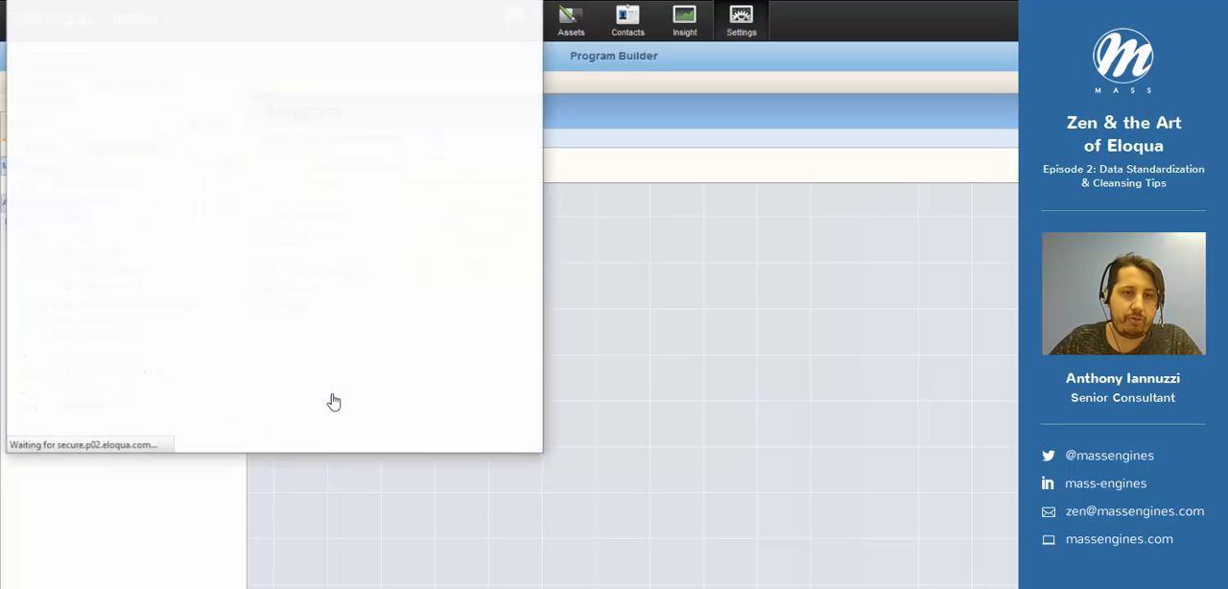
click(499, 437)
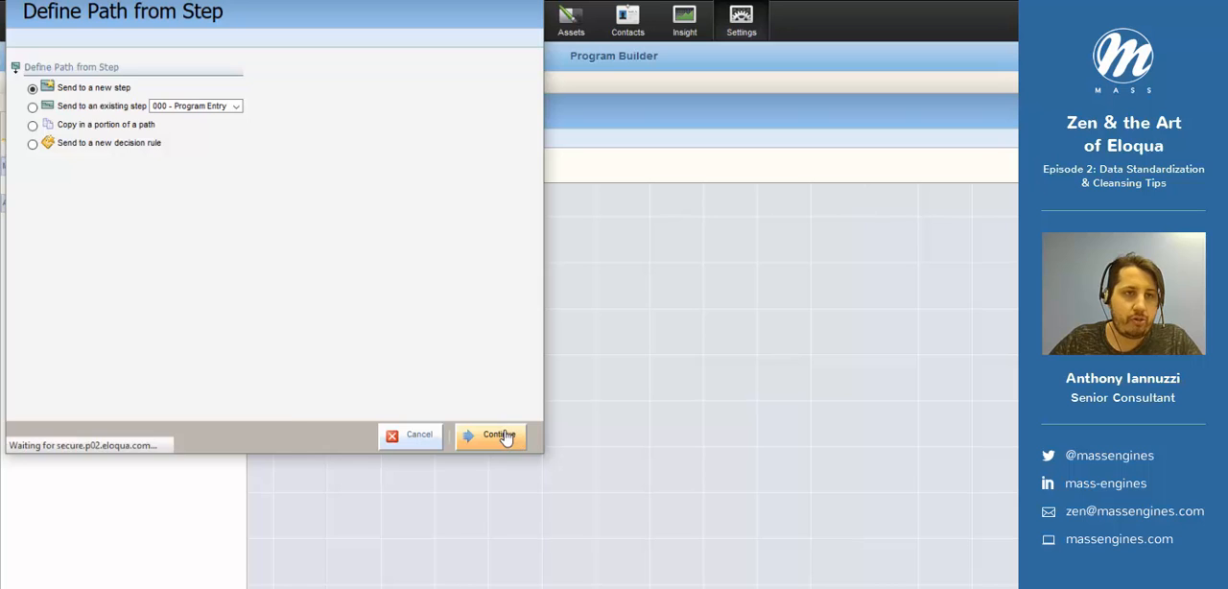
click(216, 107)
text(200 )
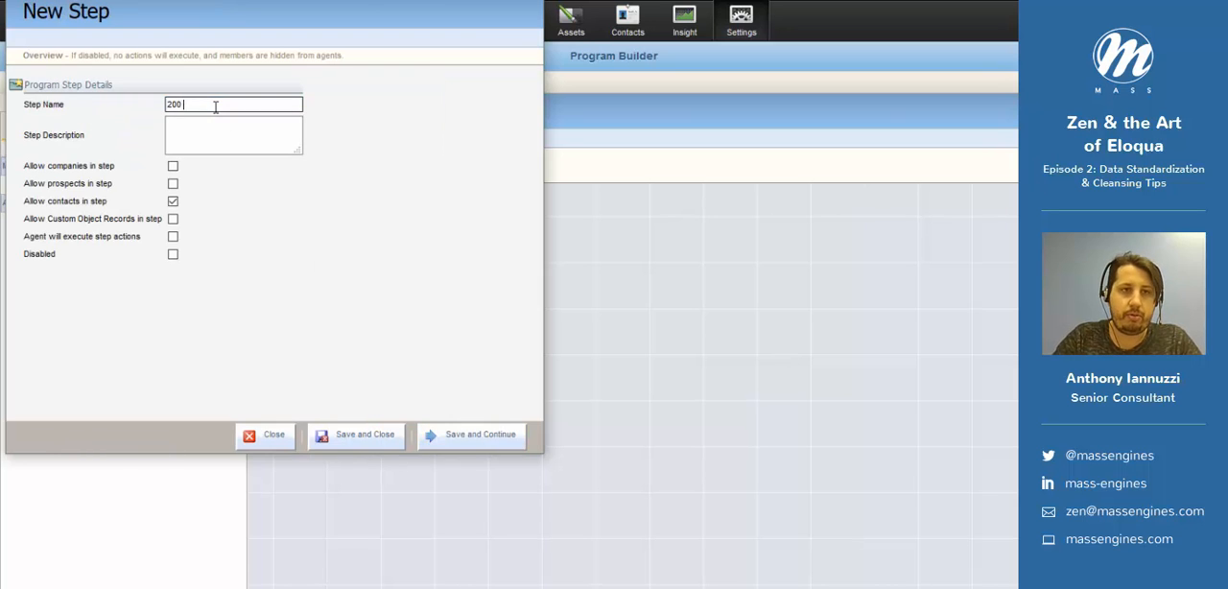
text(- Append C)
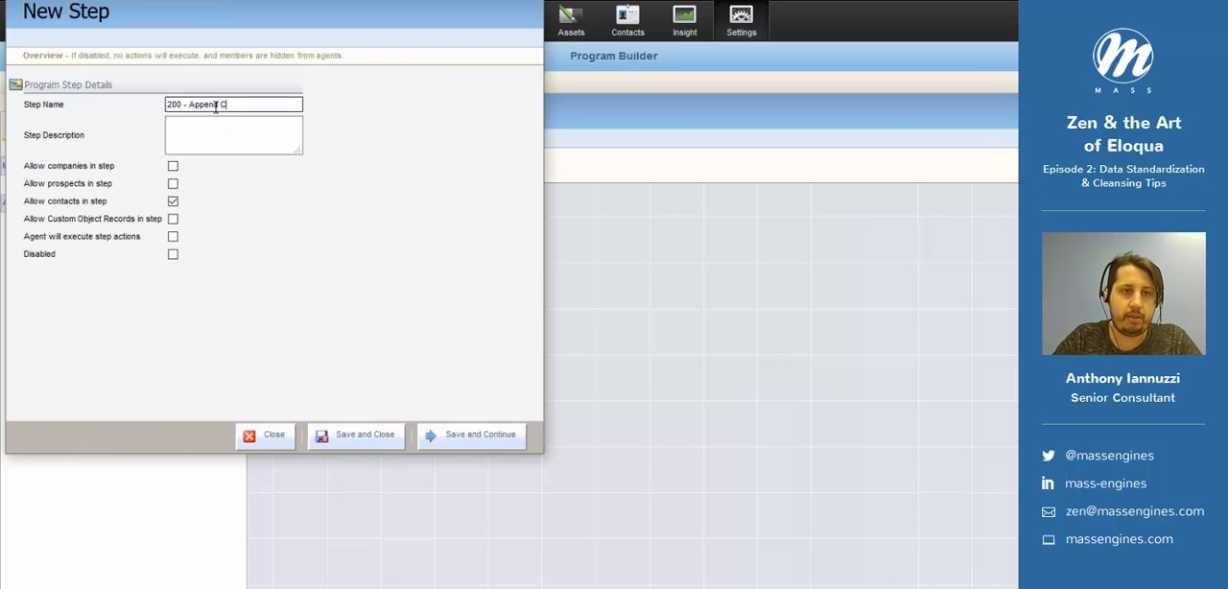
text(ountry from S)
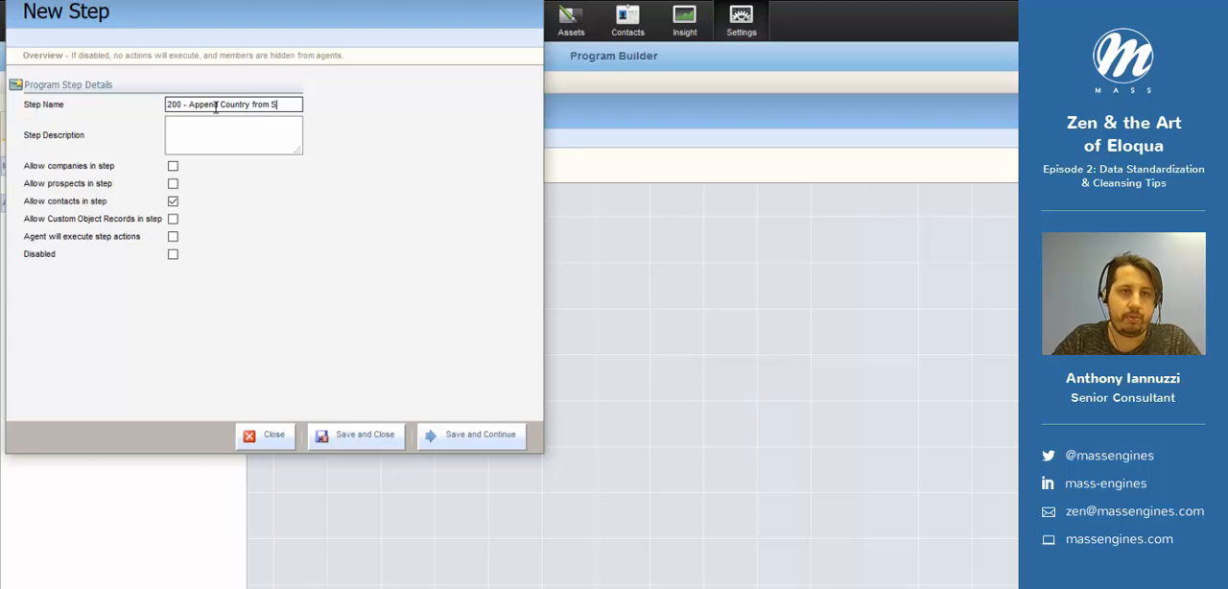
text(tateProv)
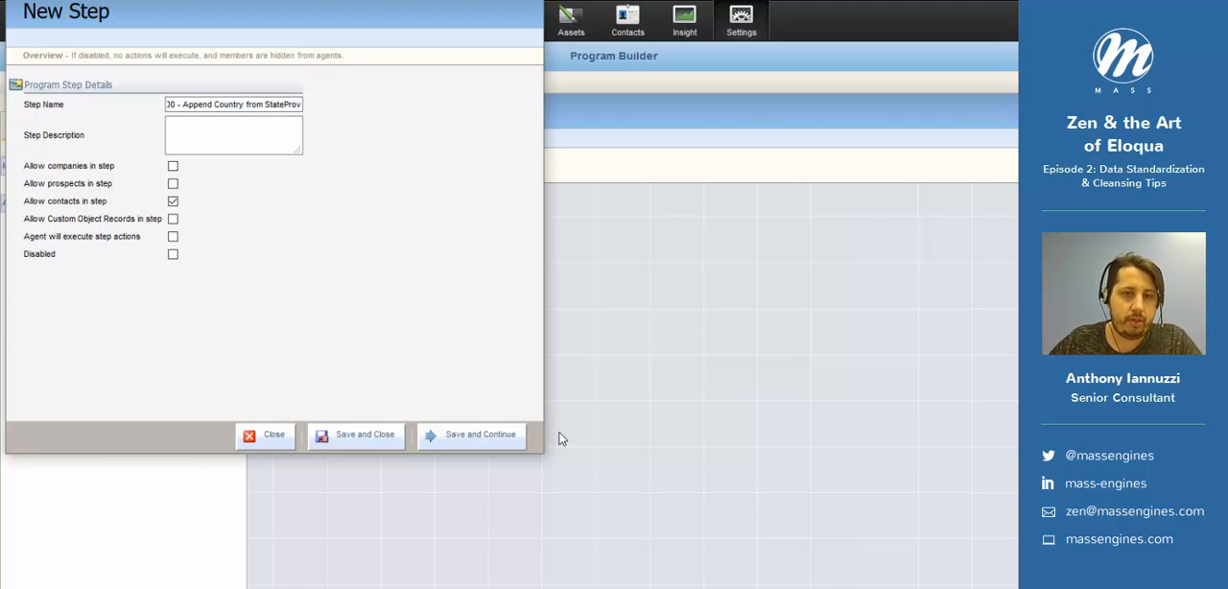
click(480, 437)
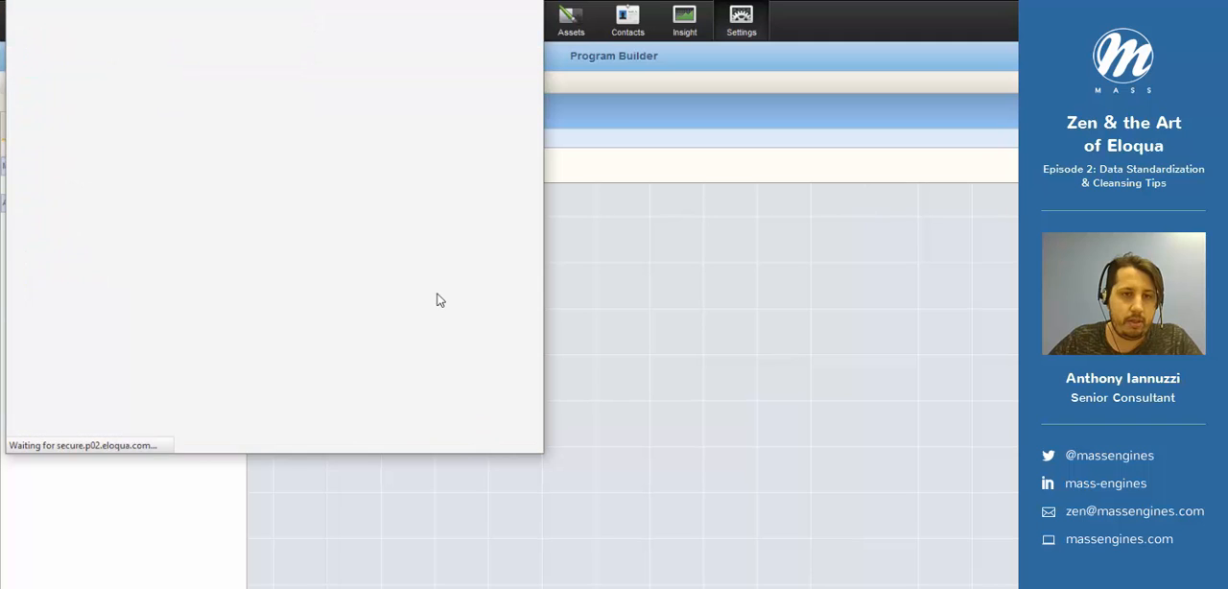
- Set the append-country step's action to Run Update Rule Set using the Zen_AppendCountry update rule
scroll(309, 211, down, 8)
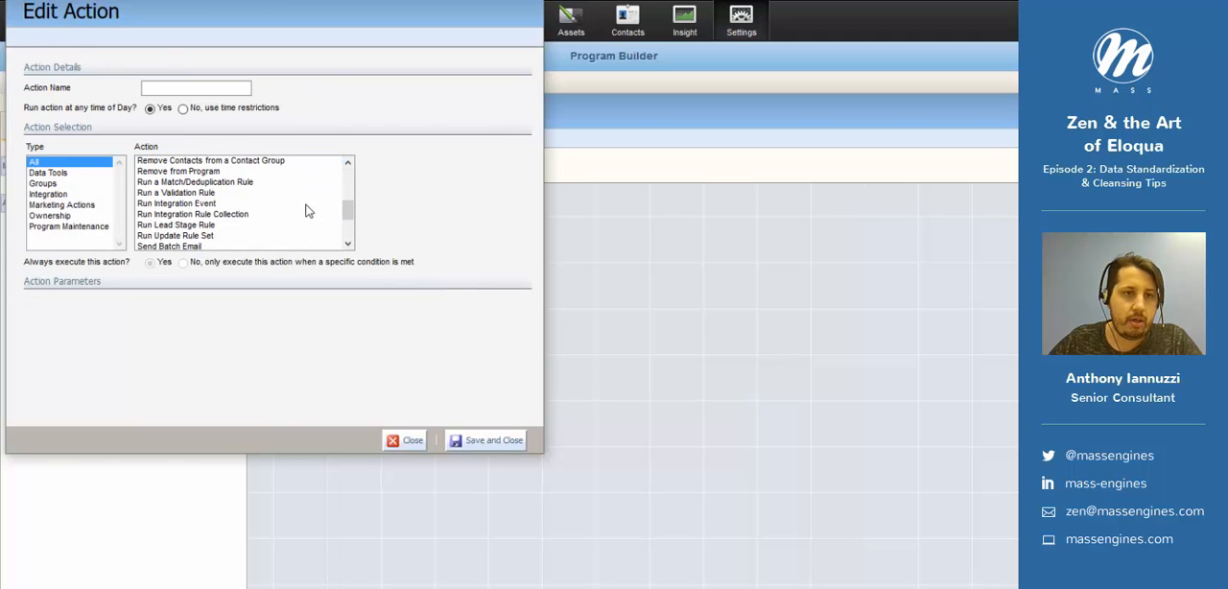
click(206, 177)
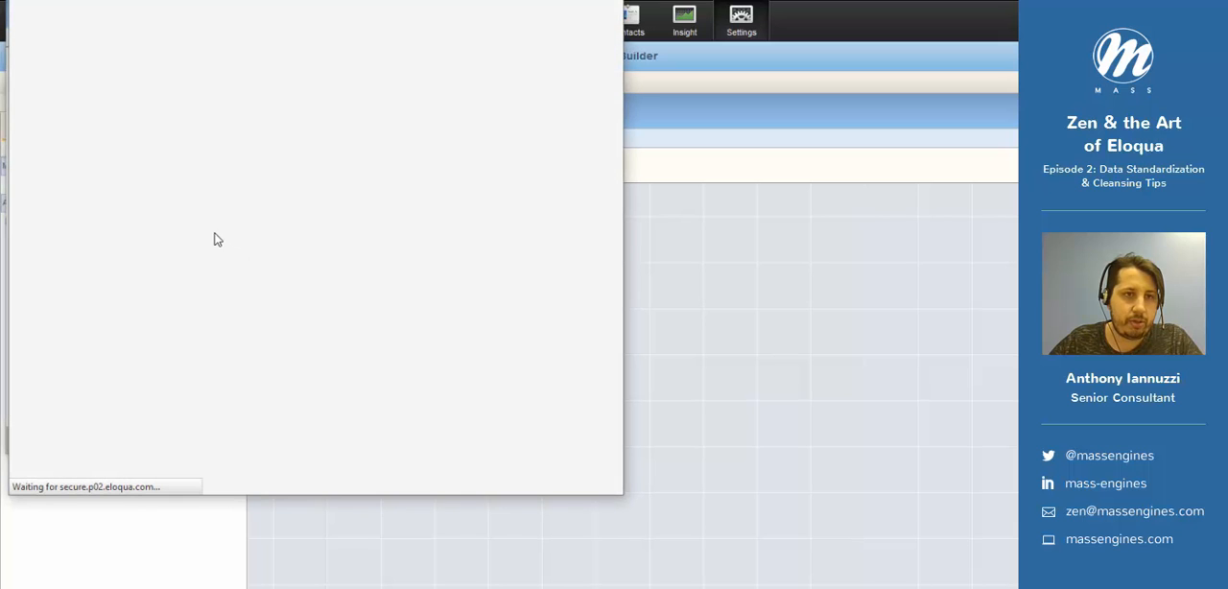
click(131, 272)
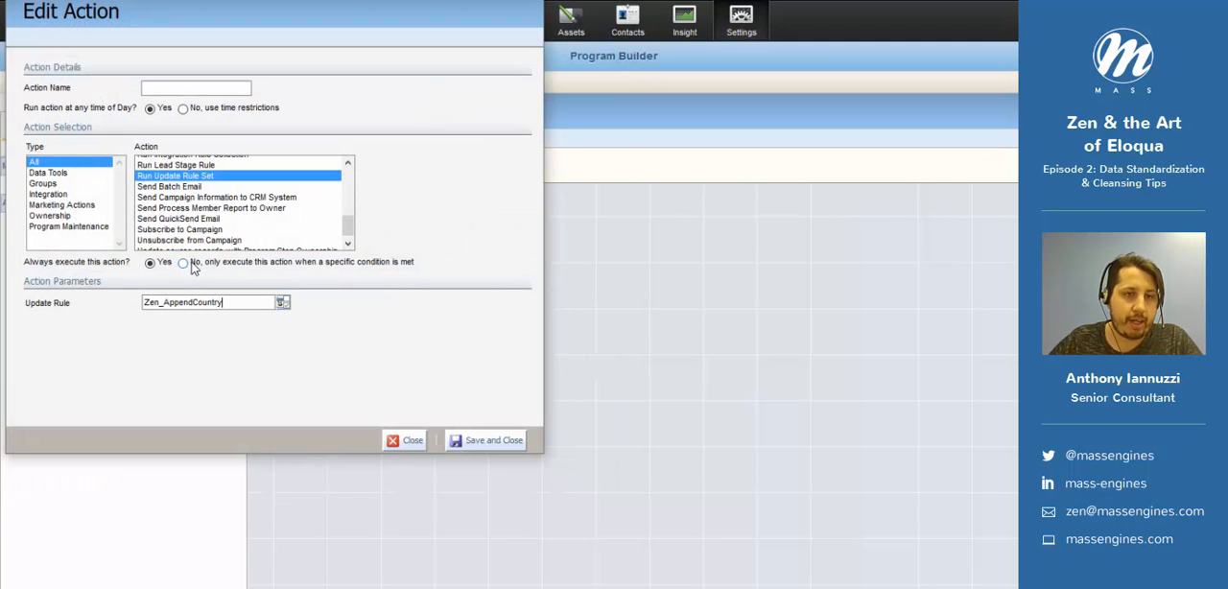
- Make the append-country action conditional, using a Contact Field has Value condition on the Country field, and save the condition
click(184, 264)
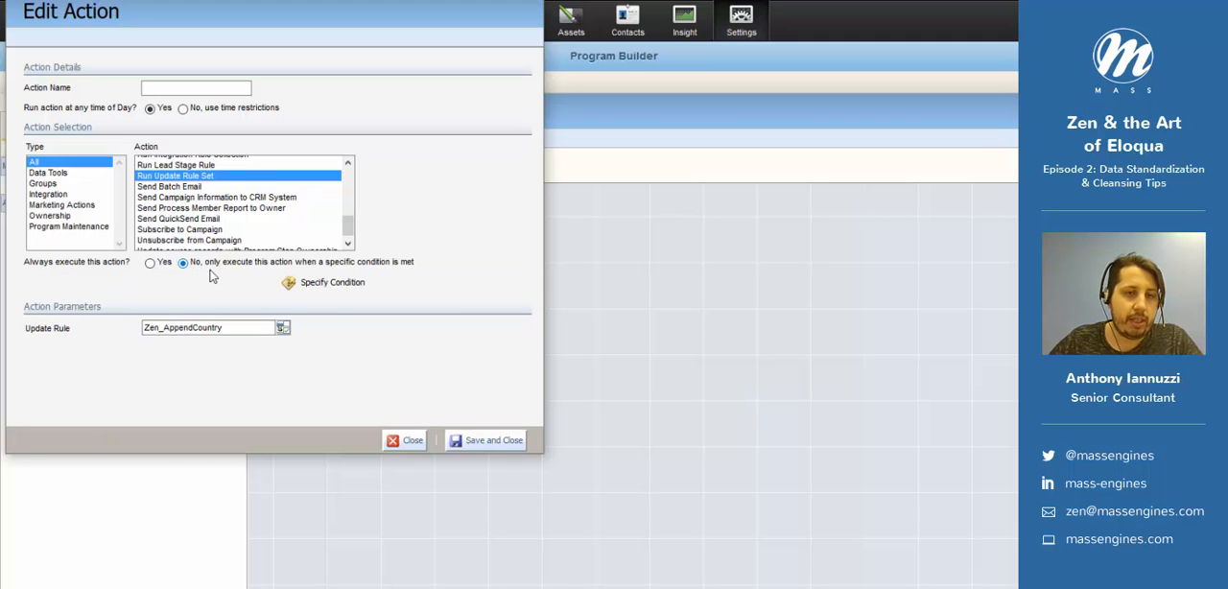
click(335, 285)
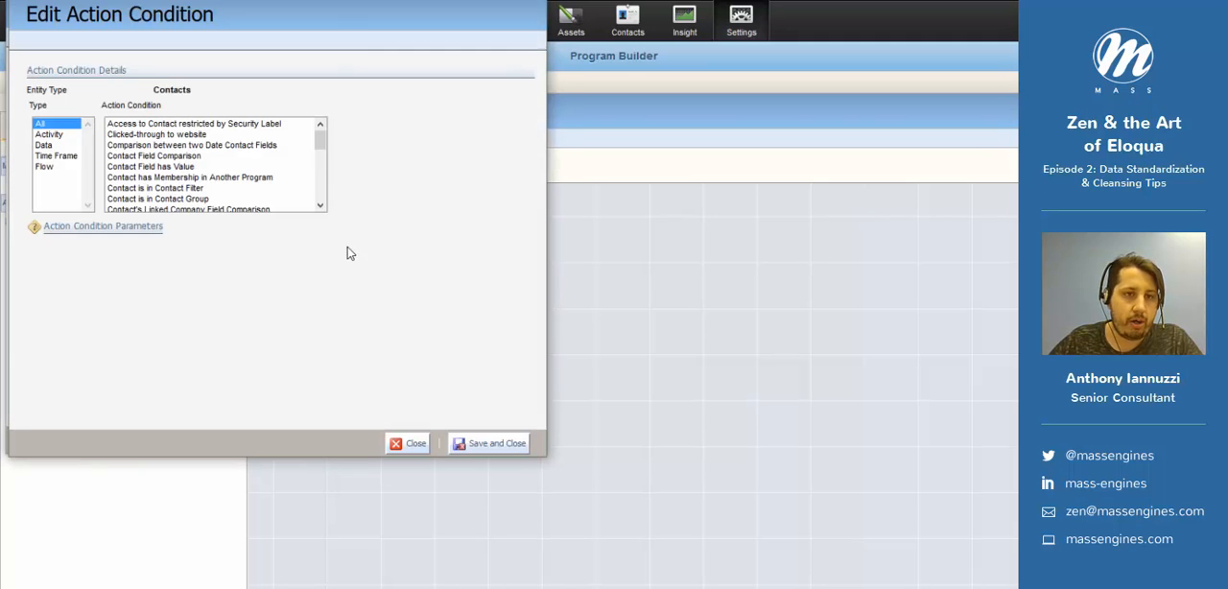
click(192, 167)
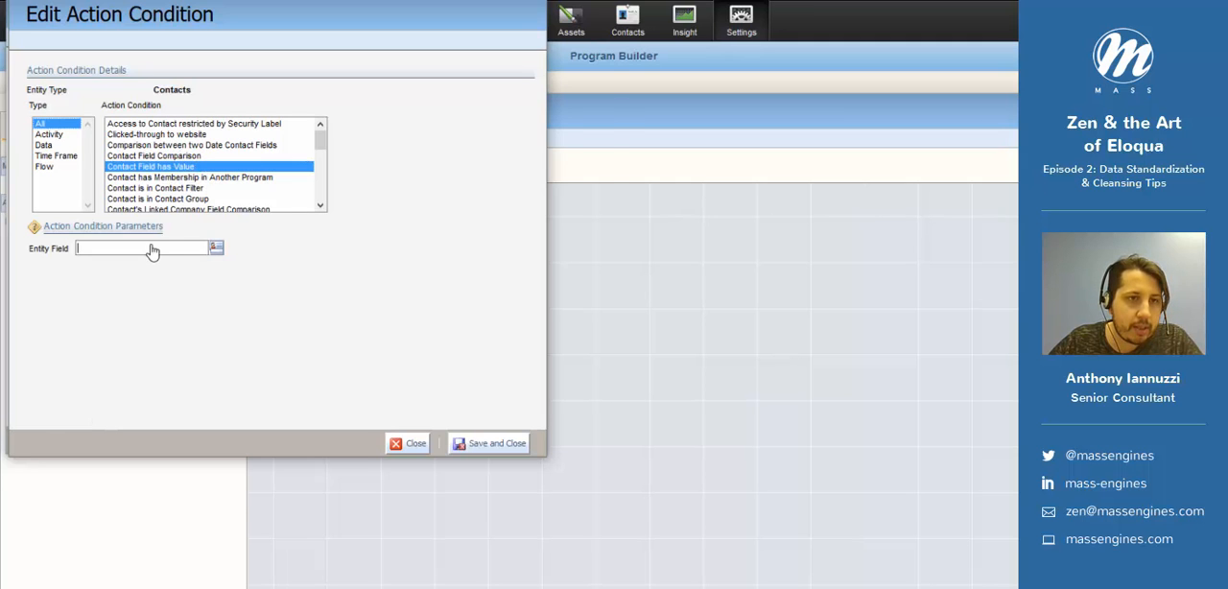
click(152, 249)
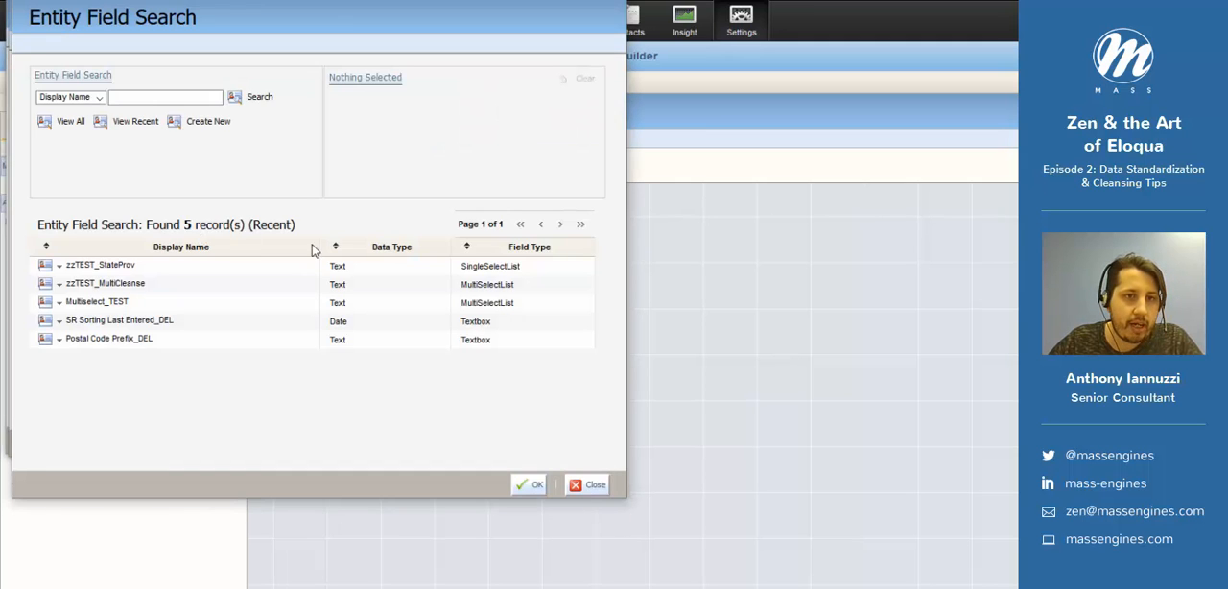
click(161, 98)
text(country)
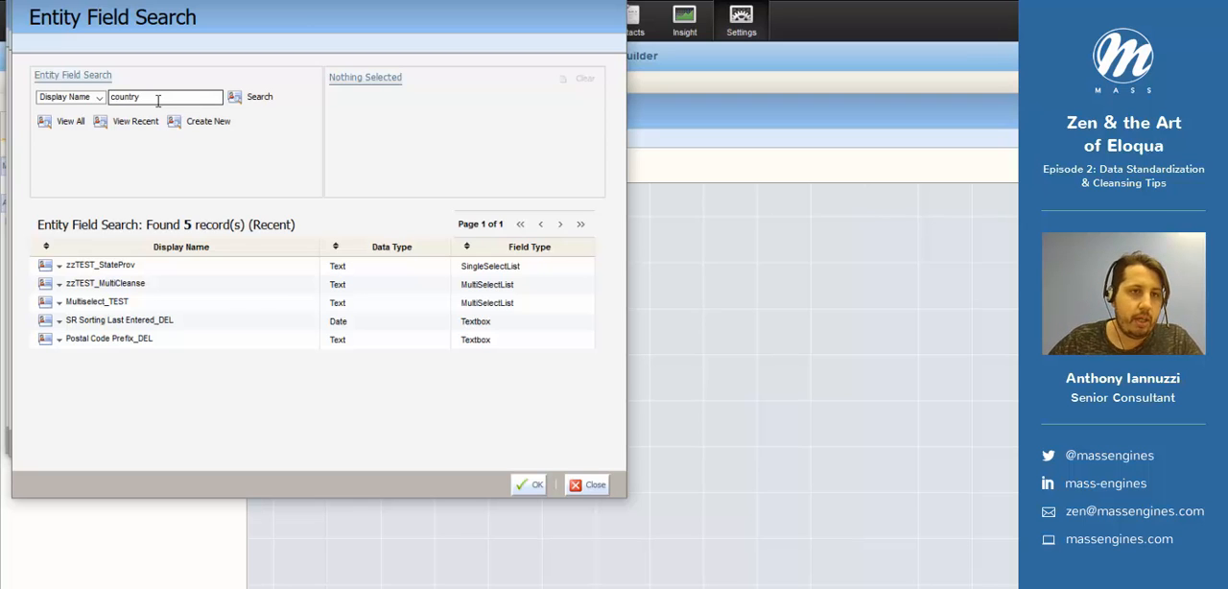
key(Return)
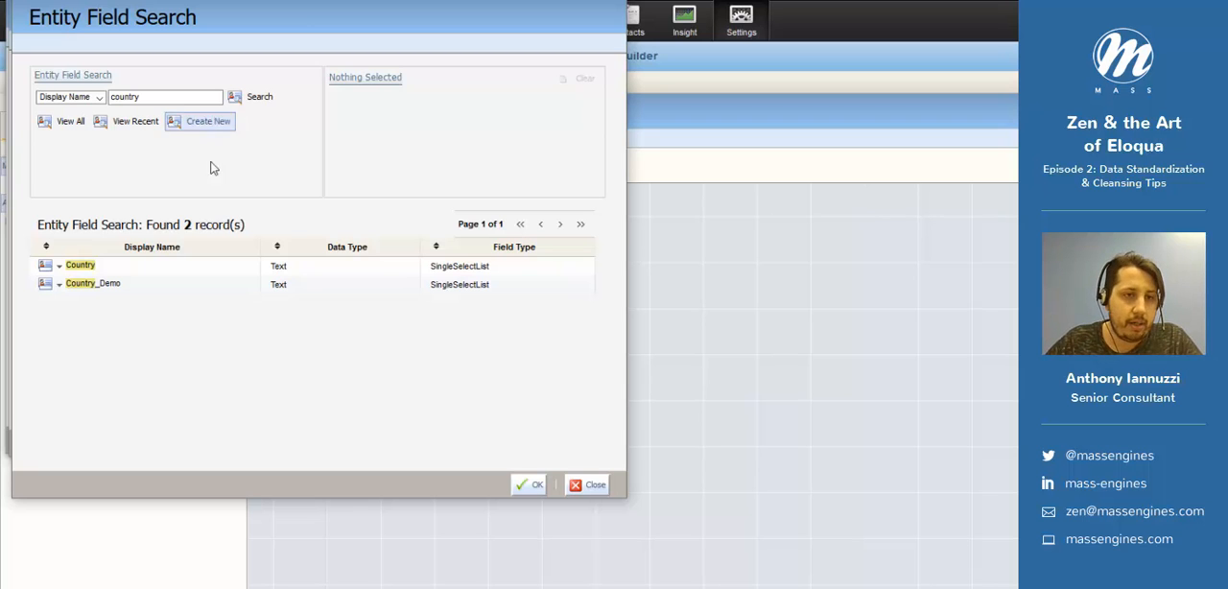
click(110, 271)
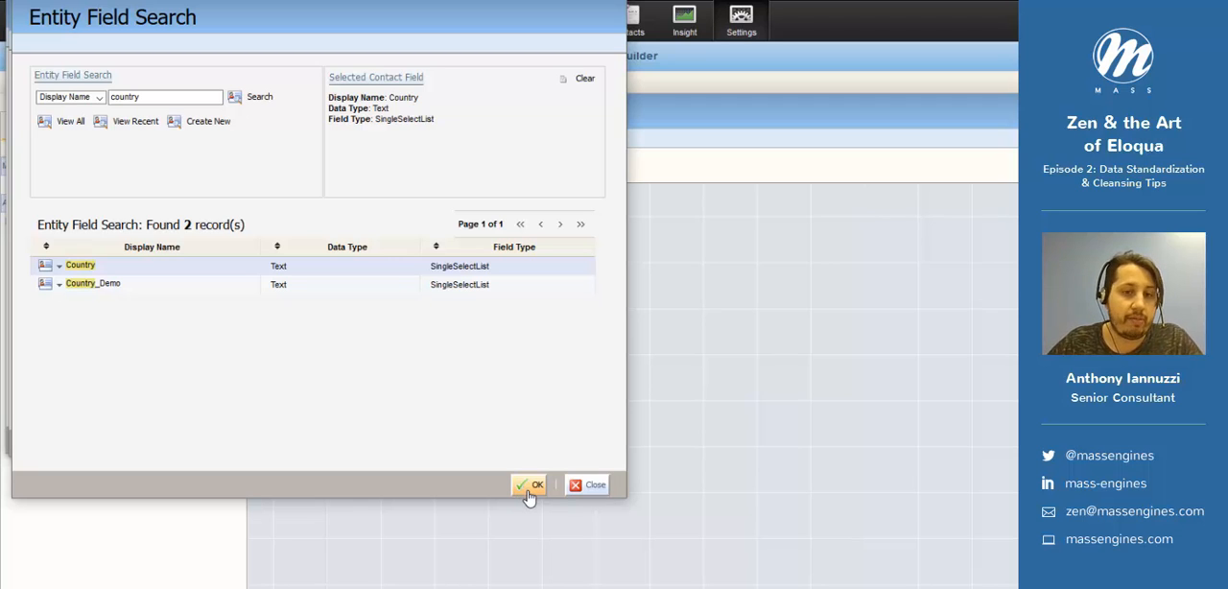
click(527, 490)
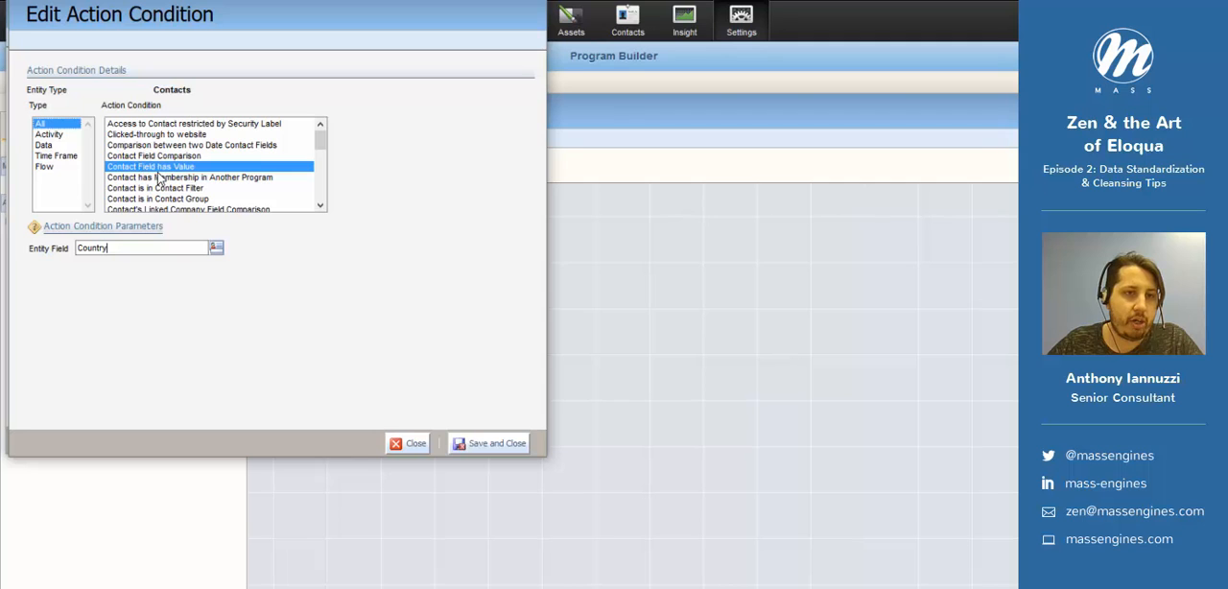
click(491, 445)
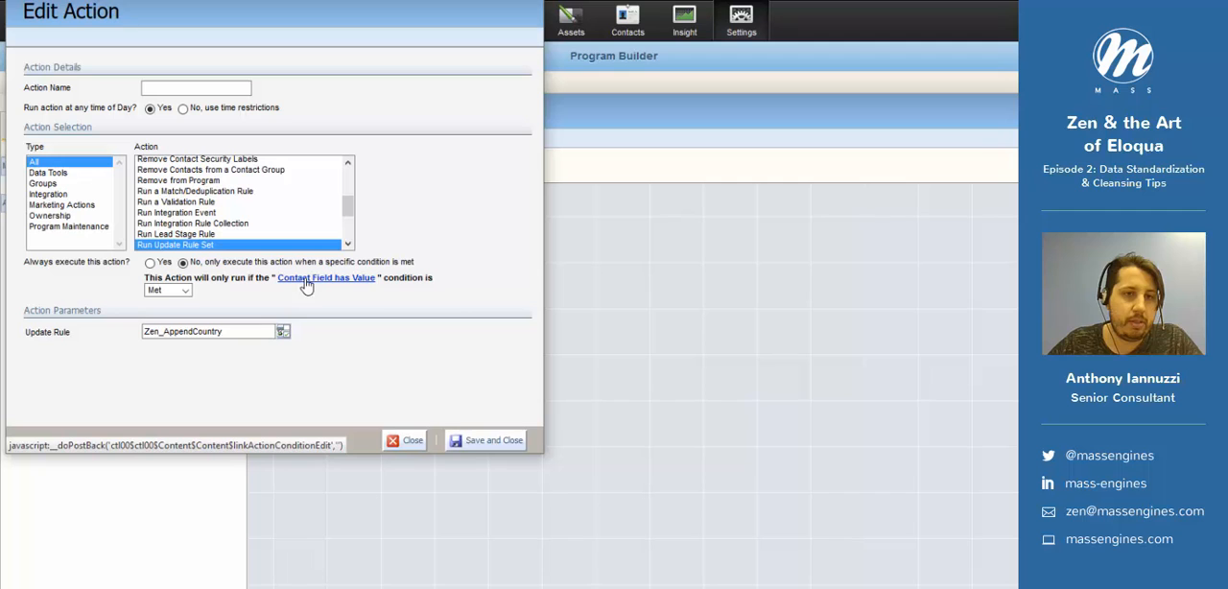
- Have the append-country action run only when the Contact Field has Value condition is Not met, and save the action
click(182, 290)
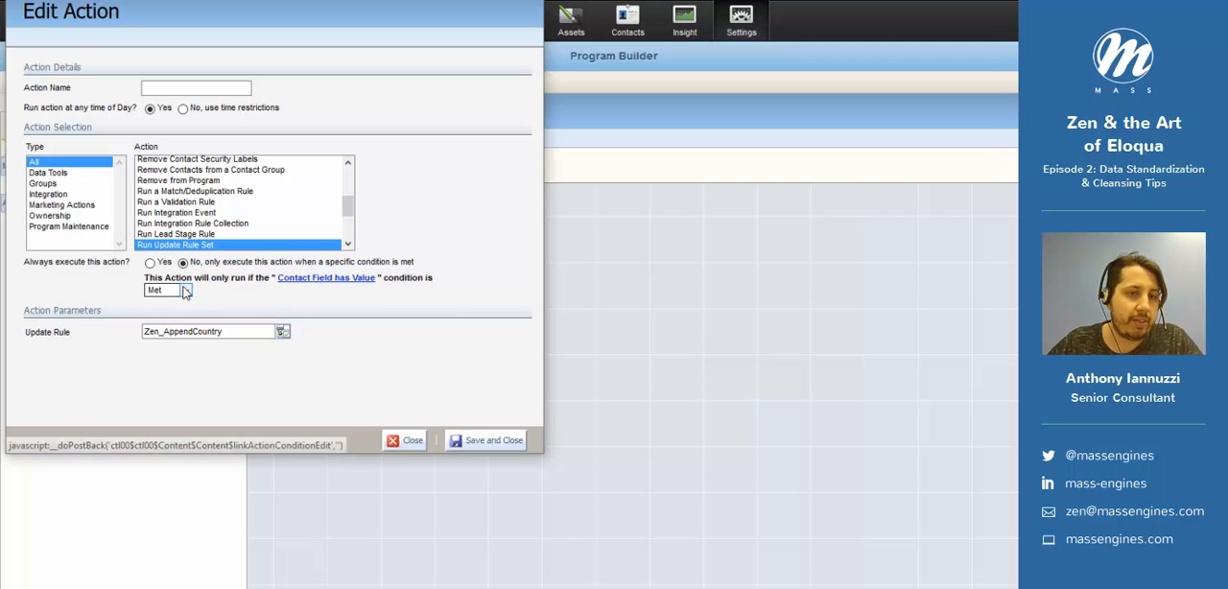
click(186, 315)
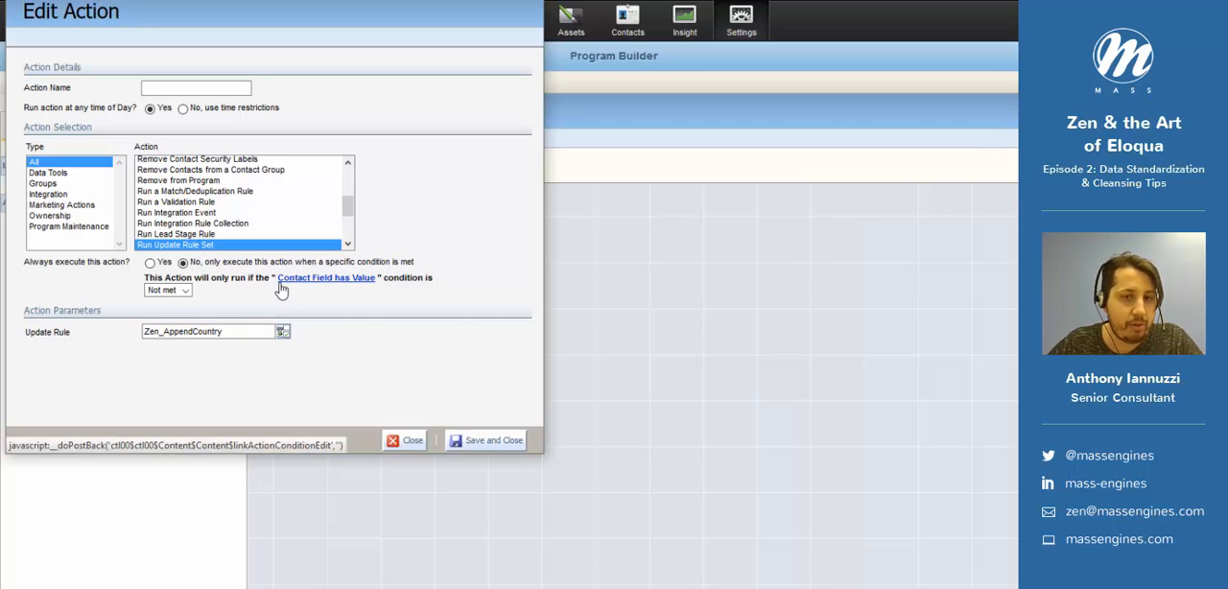
click(472, 439)
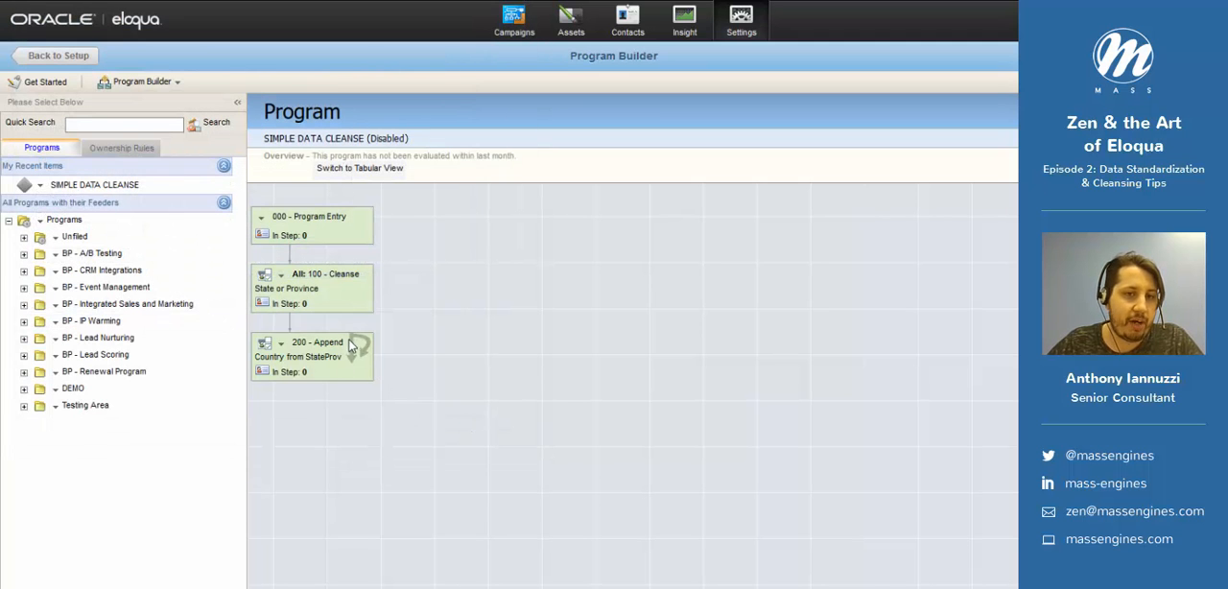
- Add a new step after 200 - Append Country from StateProv, named 999 - Terminate Program, and continue to its action
click(281, 342)
click(334, 470)
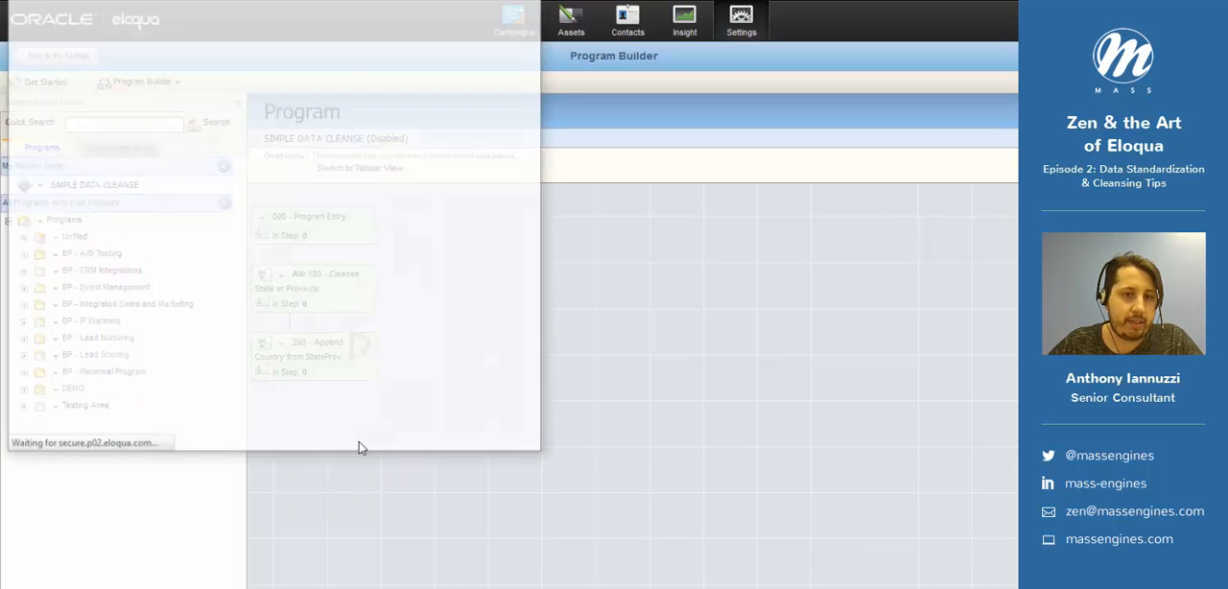
click(484, 446)
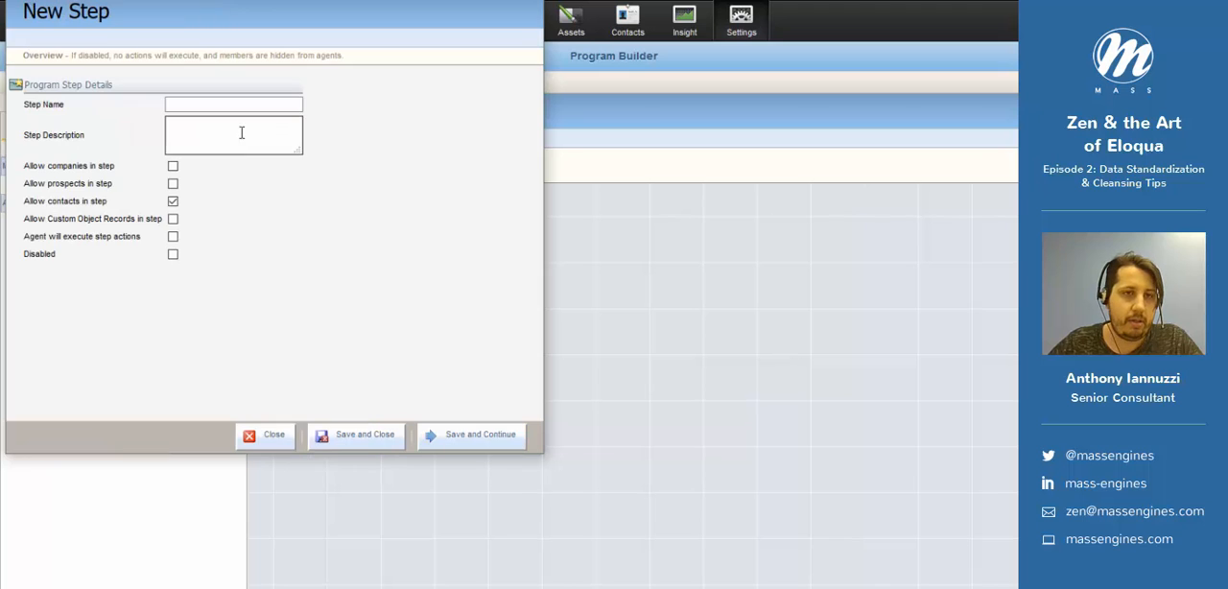
click(227, 108)
text(999 -)
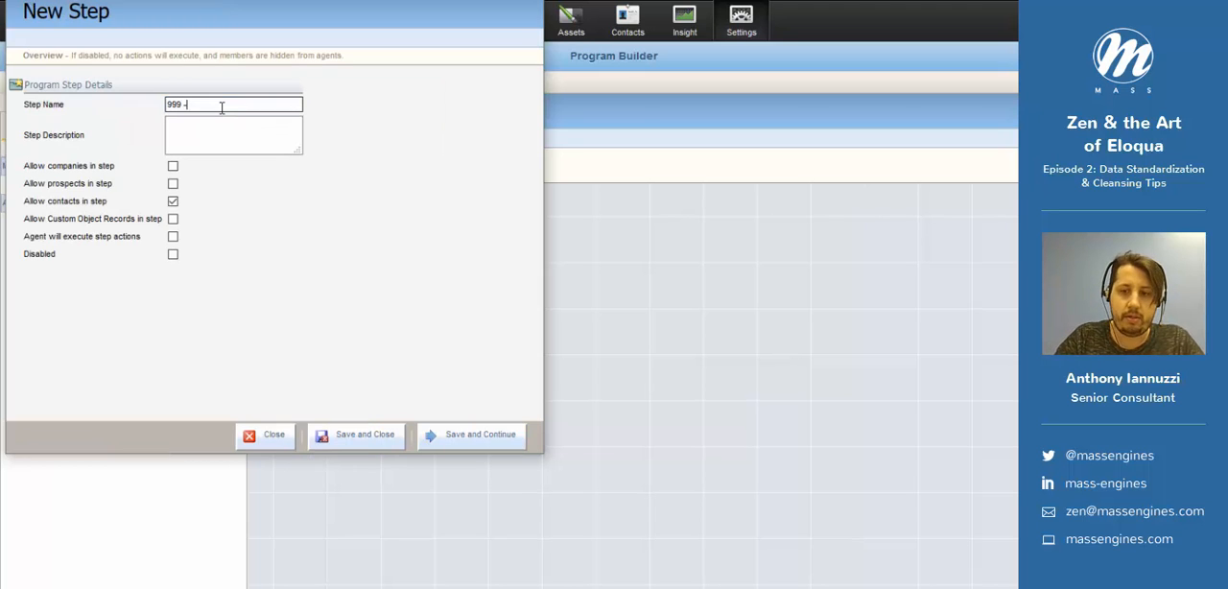
text( Terminate P)
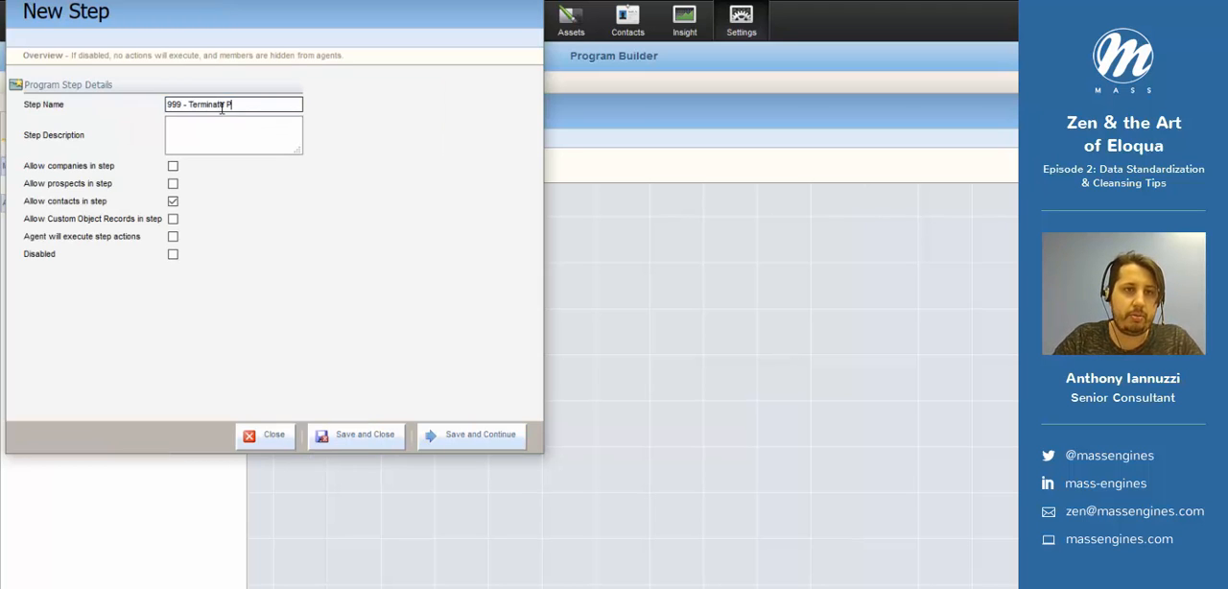
text(rogram)
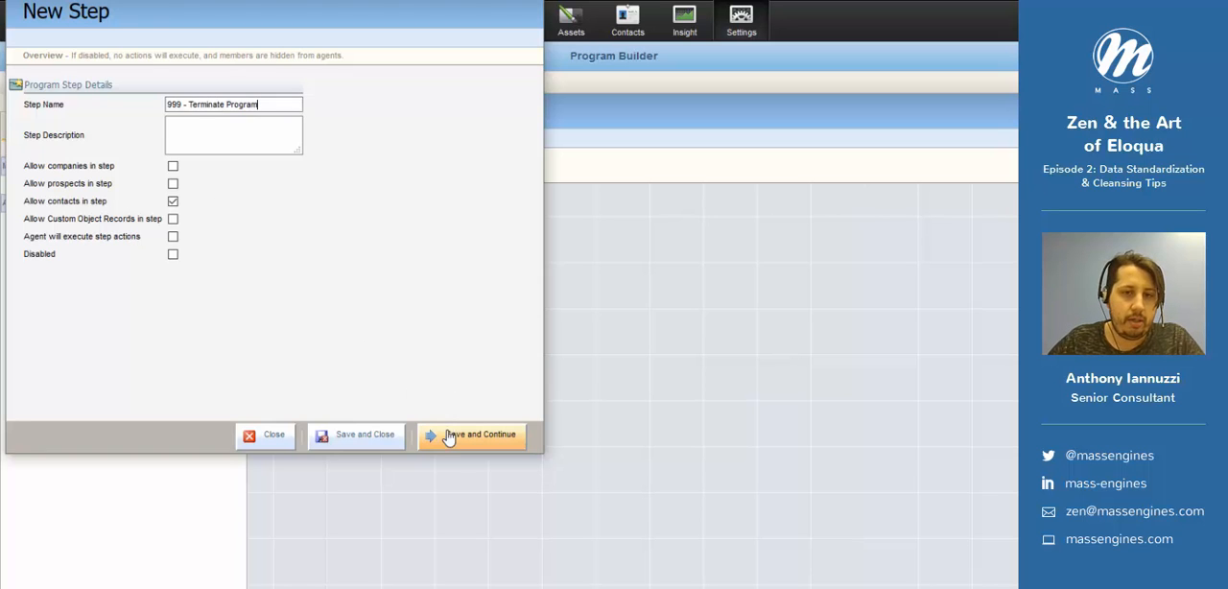
click(448, 437)
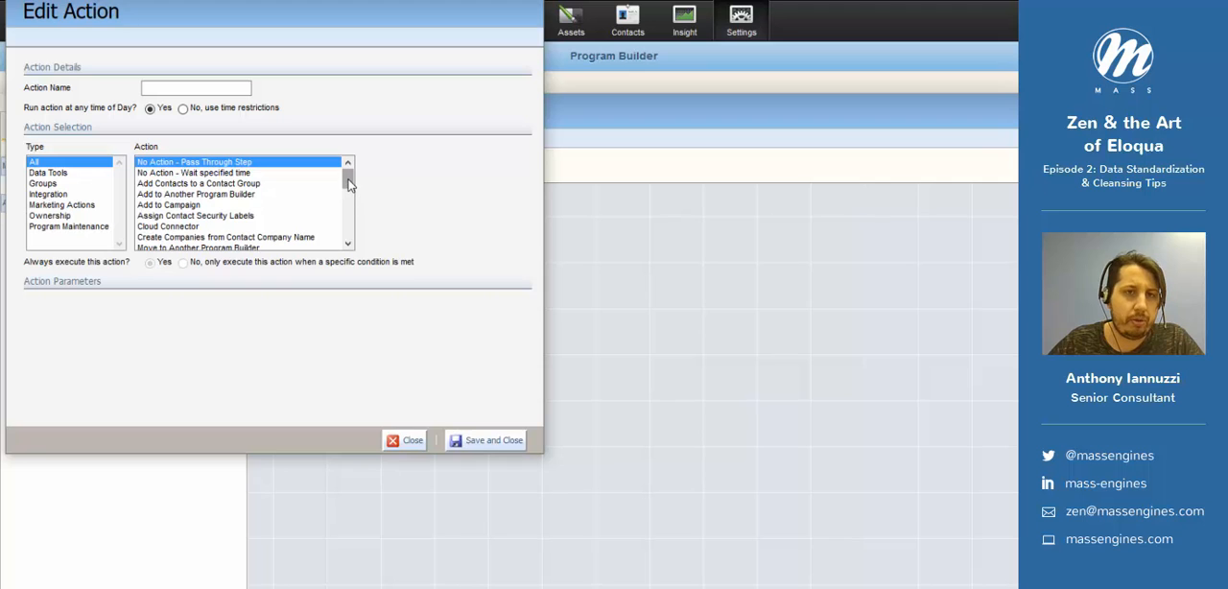
- Set the 999 - Terminate Program step's action to Remove from Program, and save it
drag(349, 185, 351, 222)
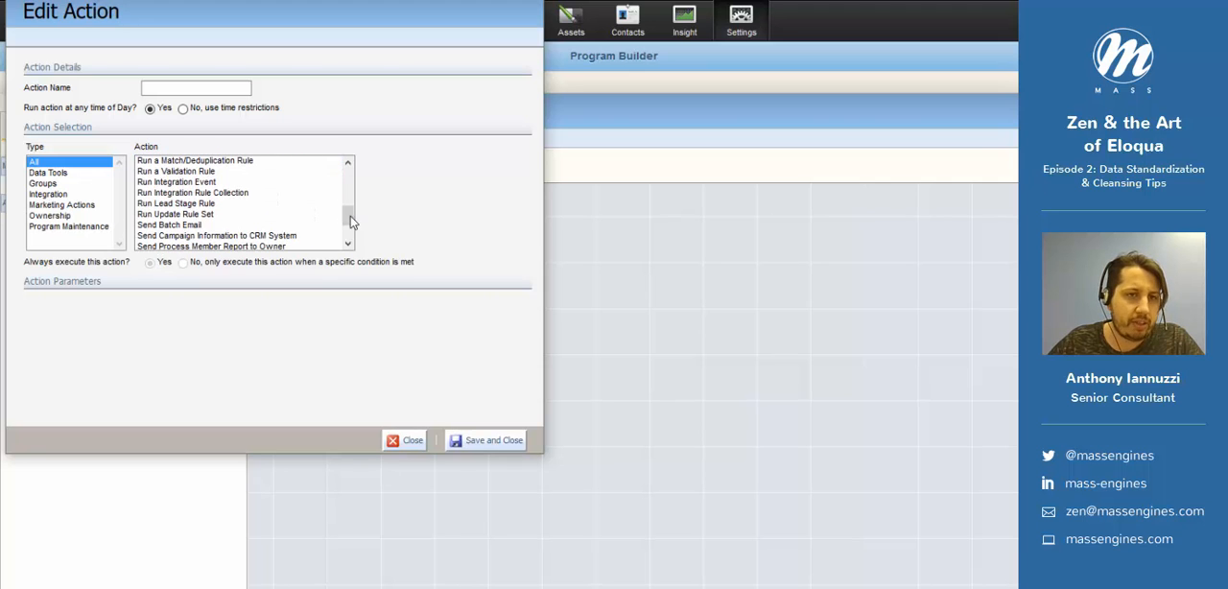
click(235, 215)
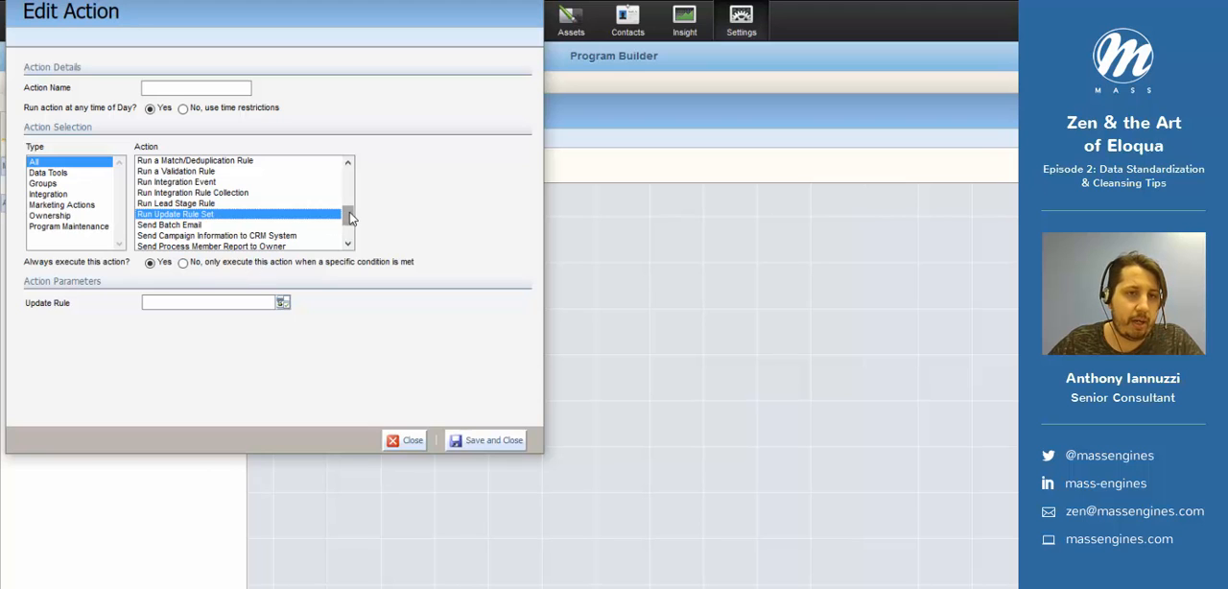
mouse_move(349, 216)
mouse_down()
mouse_move(350, 227)
mouse_move(351, 205)
mouse_up()
click(221, 188)
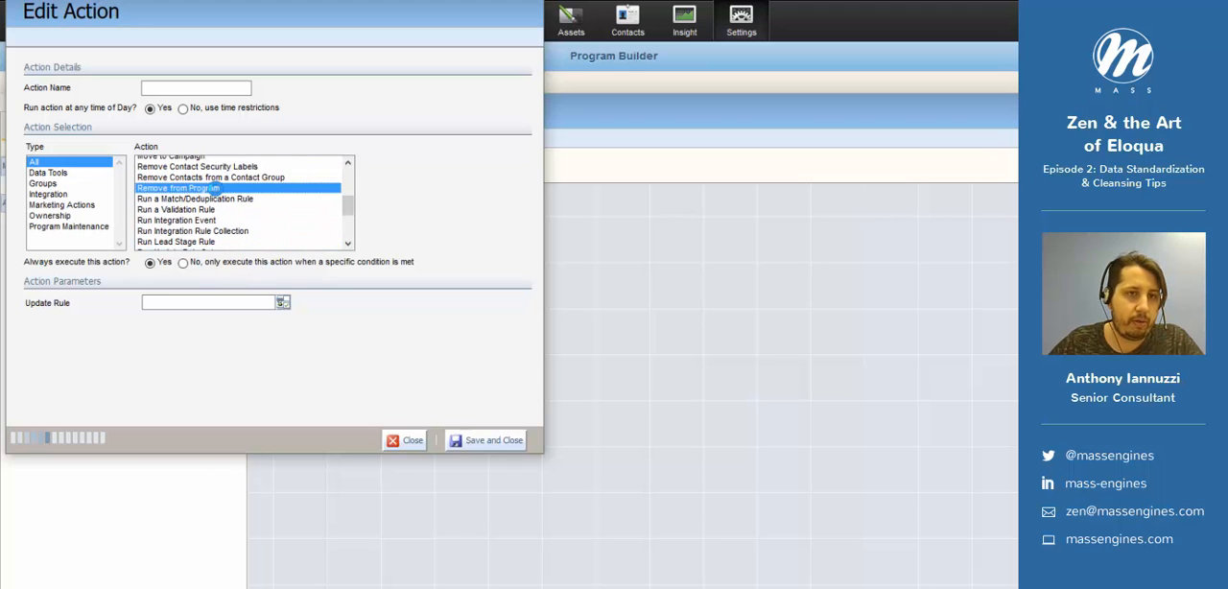
click(464, 443)
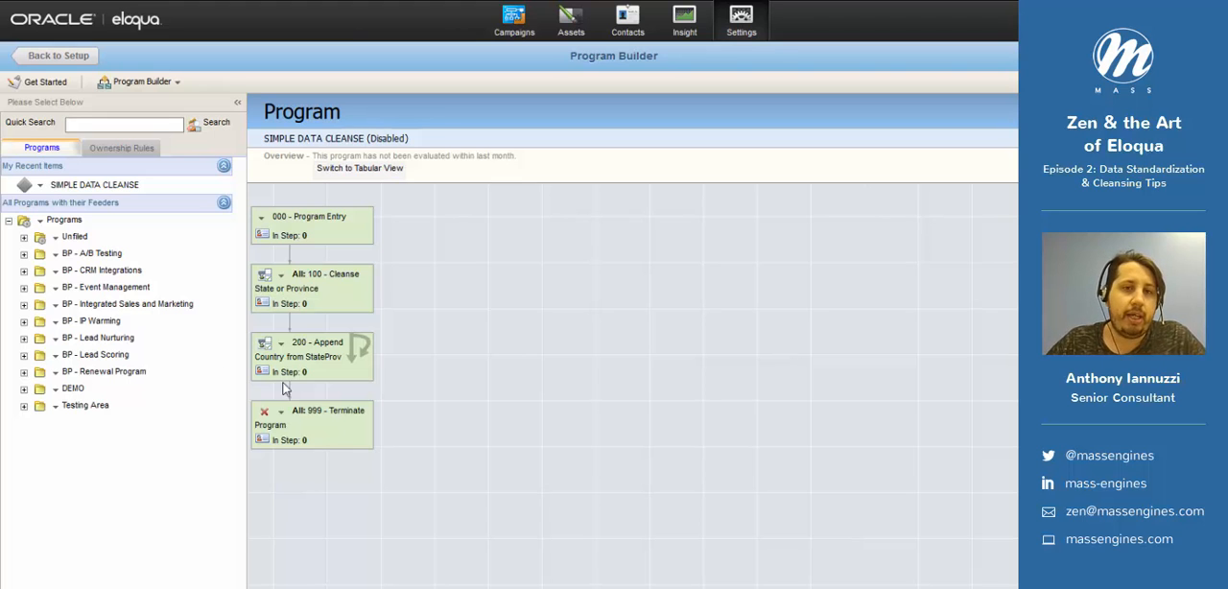
click(261, 217)
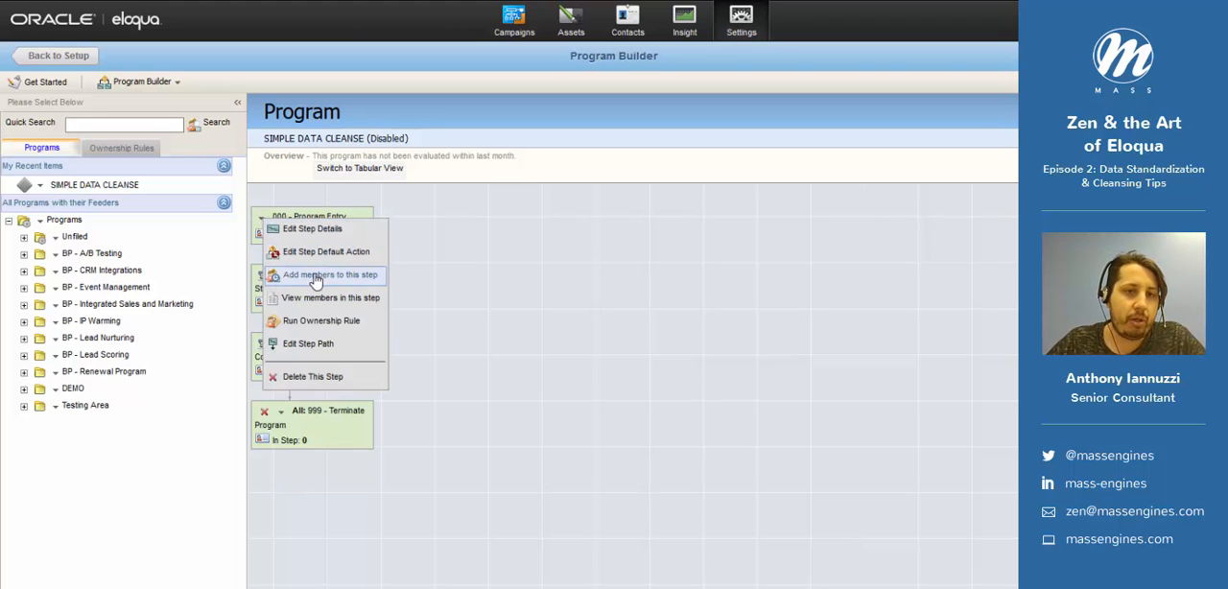
click(434, 259)
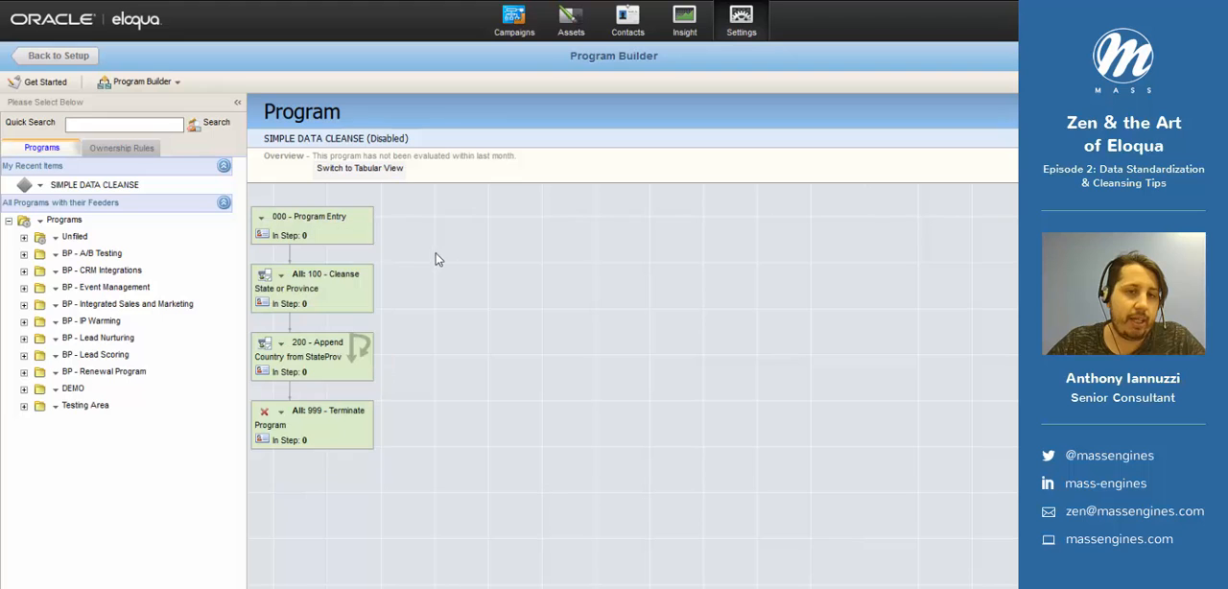